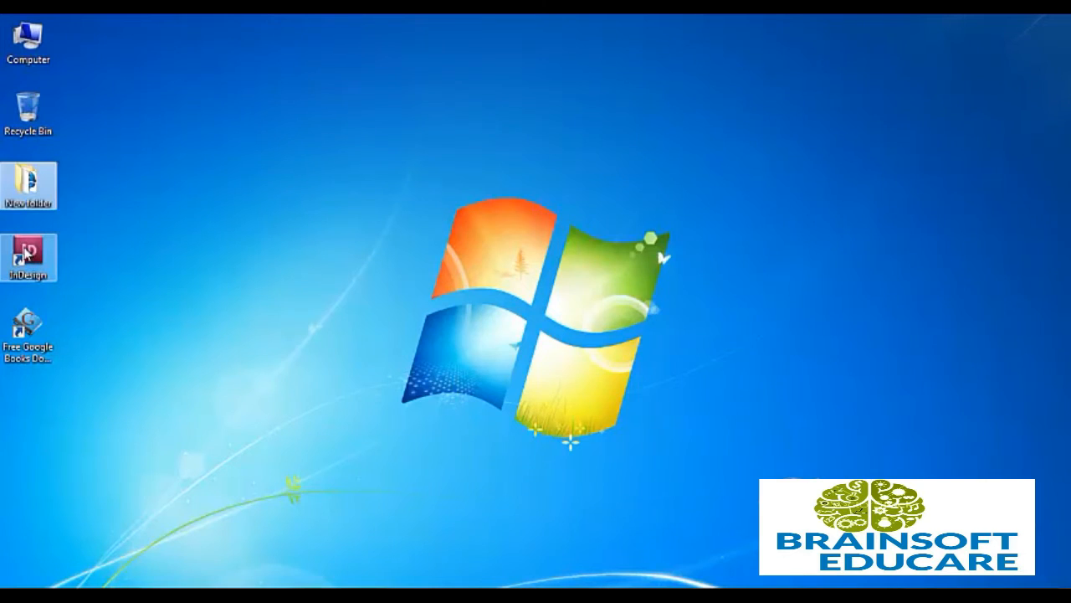
- Launch InDesign, continue with the trial, and create a one-page A4 portrait print document with 12.7 mm margins
{"action": "double_click", "coordinate": [28, 260]}
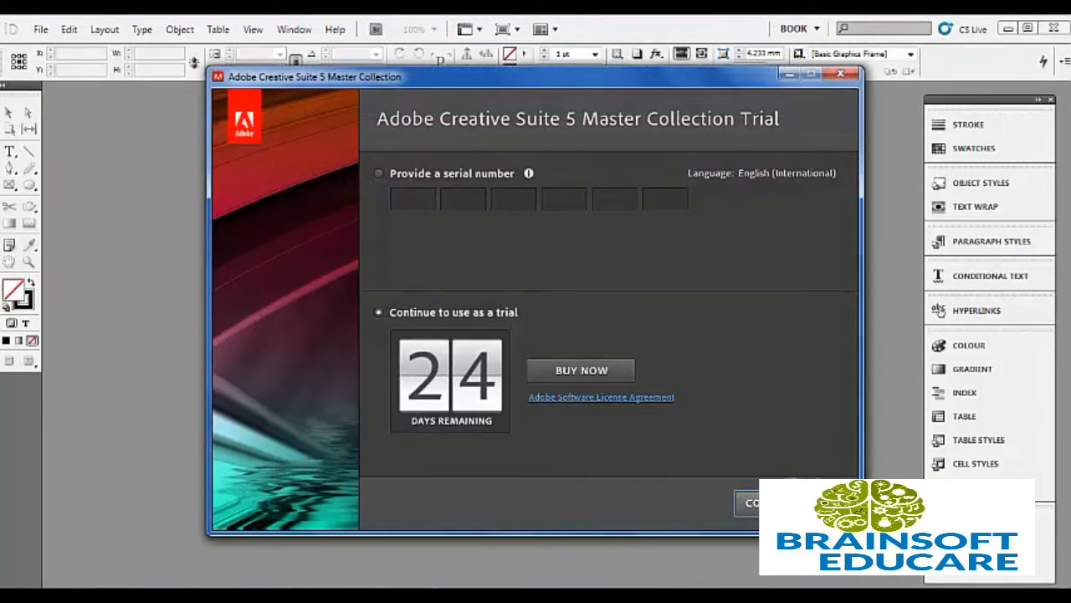
{"action": "left_click", "coordinate": [749, 502]}
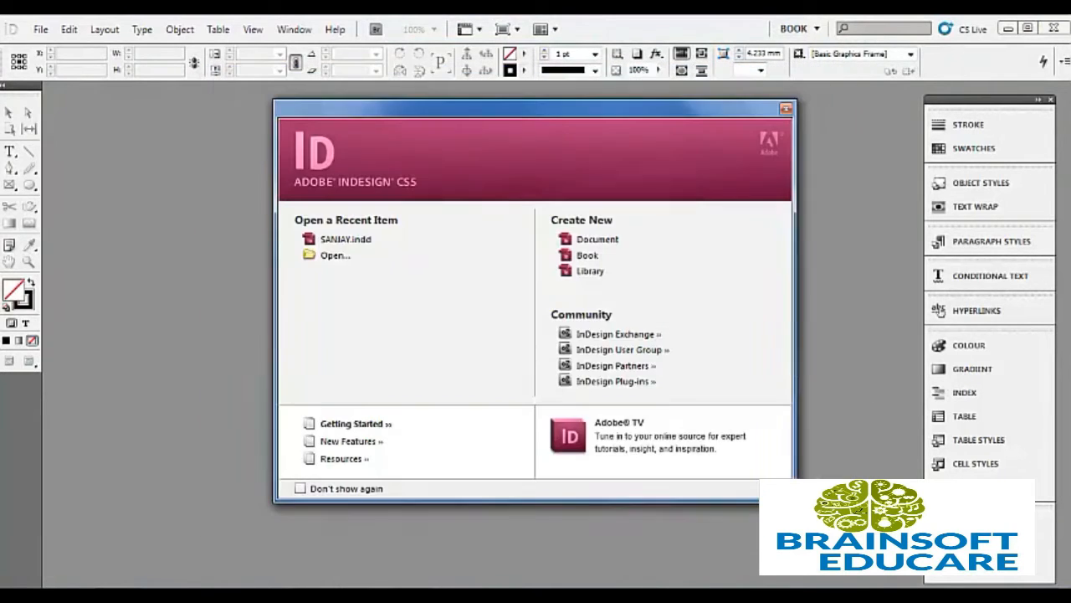
{"action": "left_click", "coordinate": [600, 240]}
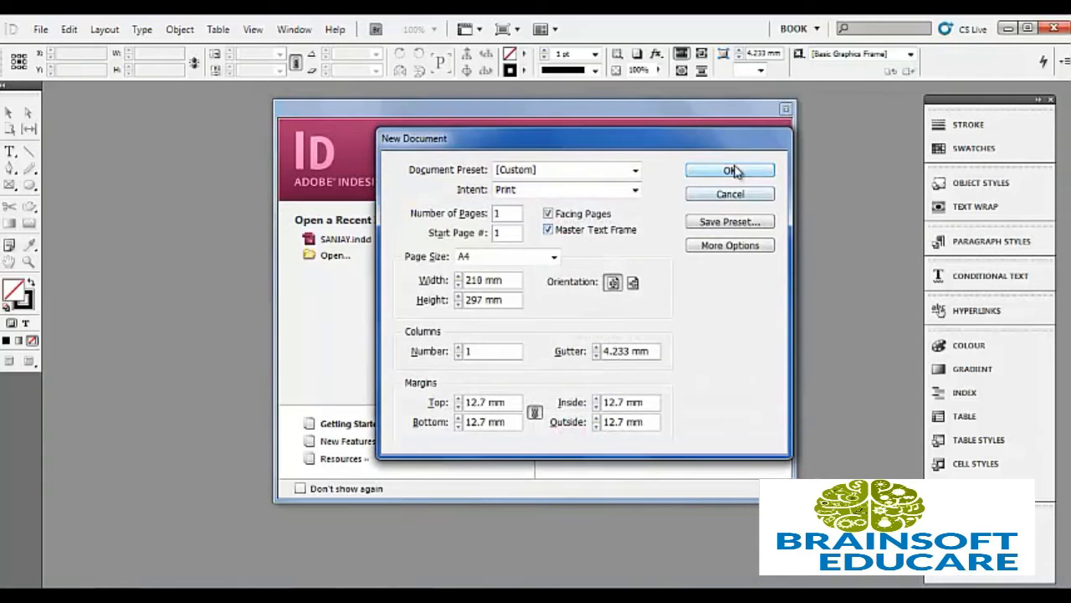
{"action": "left_click", "coordinate": [733, 170]}
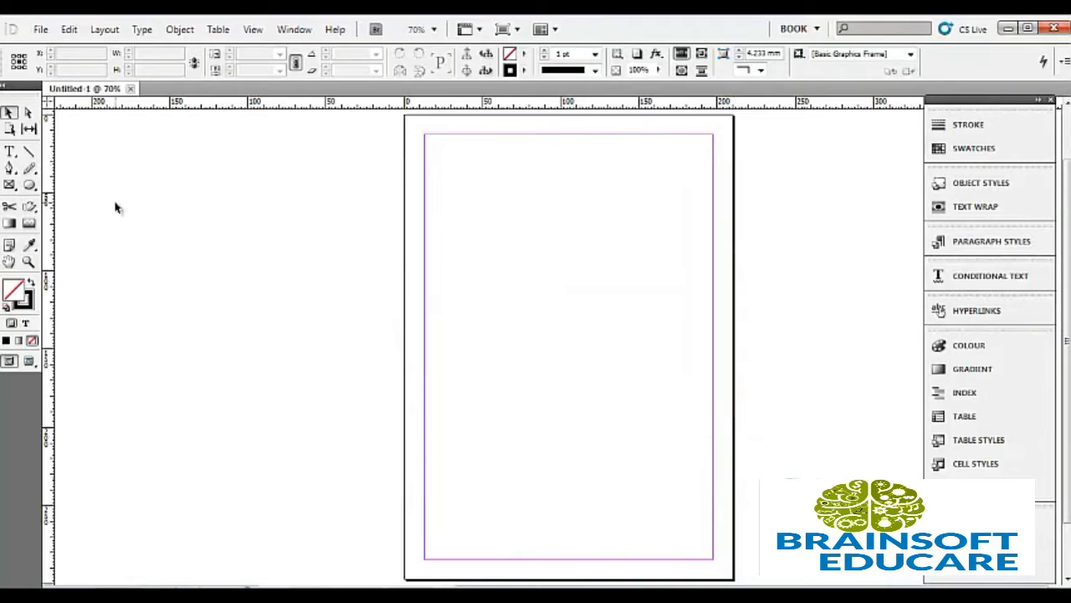
- Draw a closed four-sided diamond about 61 mm by 55 mm with the Pen tool in the page's upper half
{"action": "left_click", "coordinate": [10, 168]}
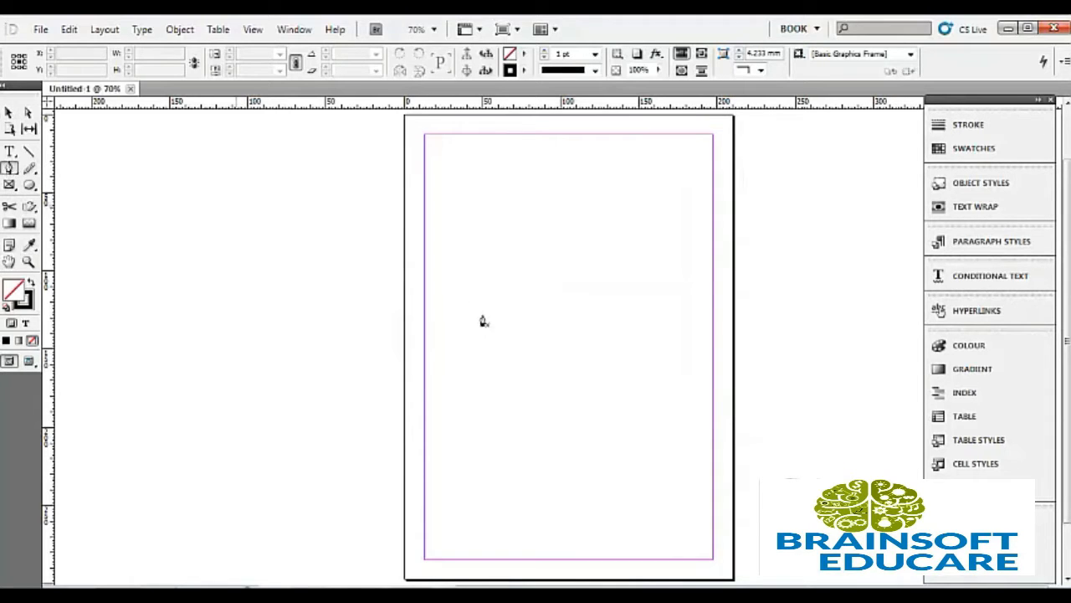
{"action": "left_click", "coordinate": [543, 231]}
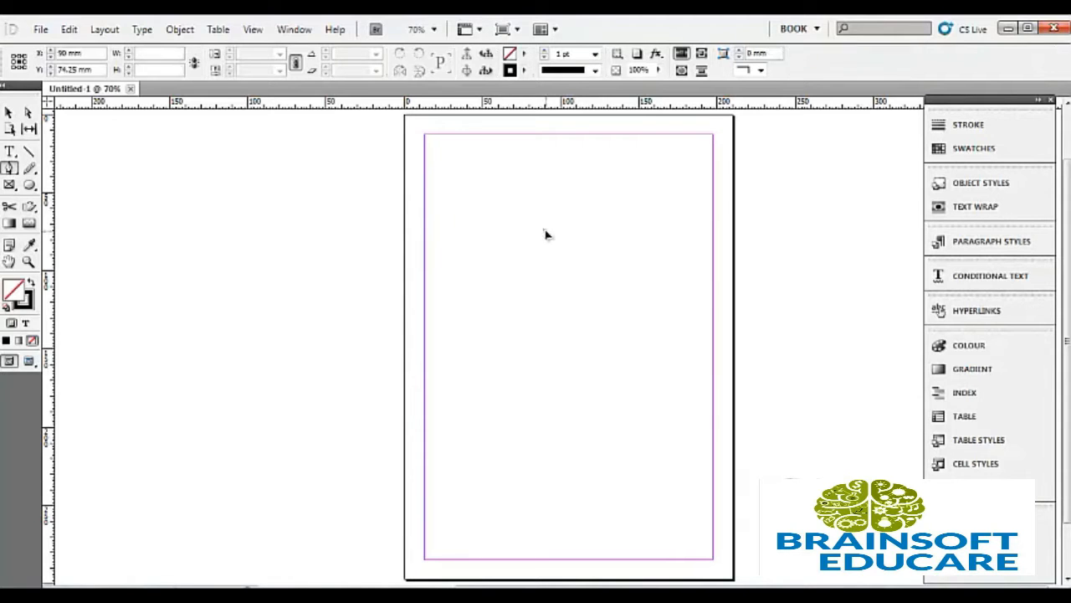
{"action": "left_click", "coordinate": [491, 277]}
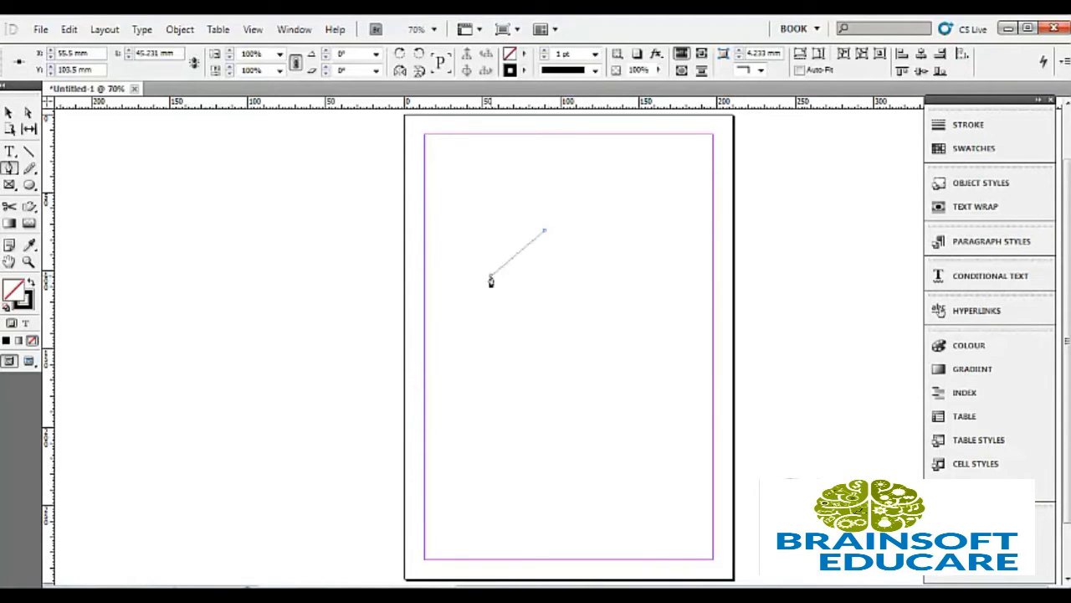
{"action": "left_click", "coordinate": [536, 316]}
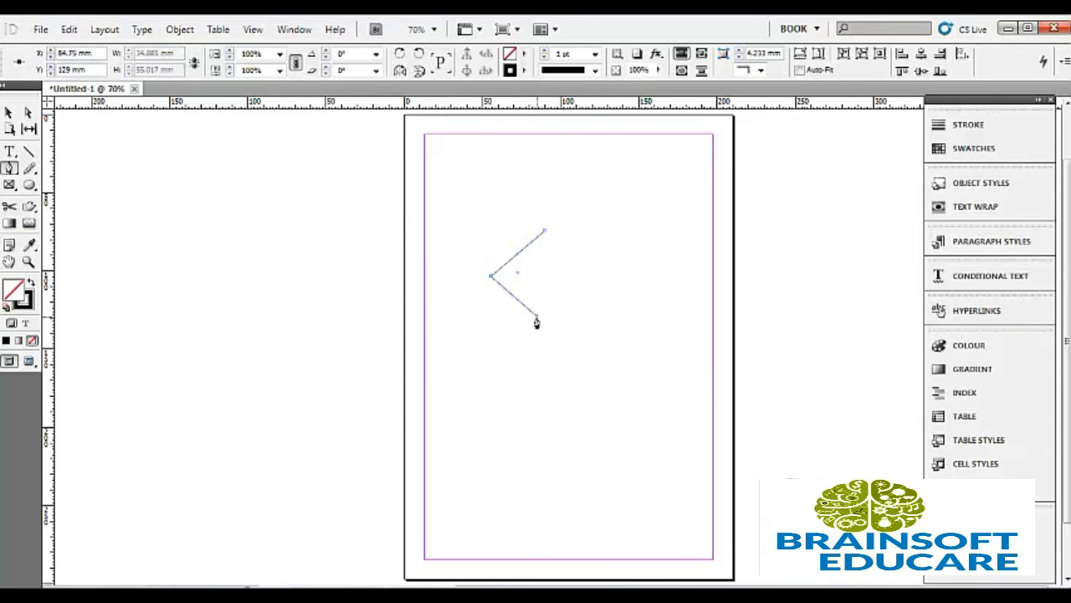
{"action": "left_click", "coordinate": [586, 278]}
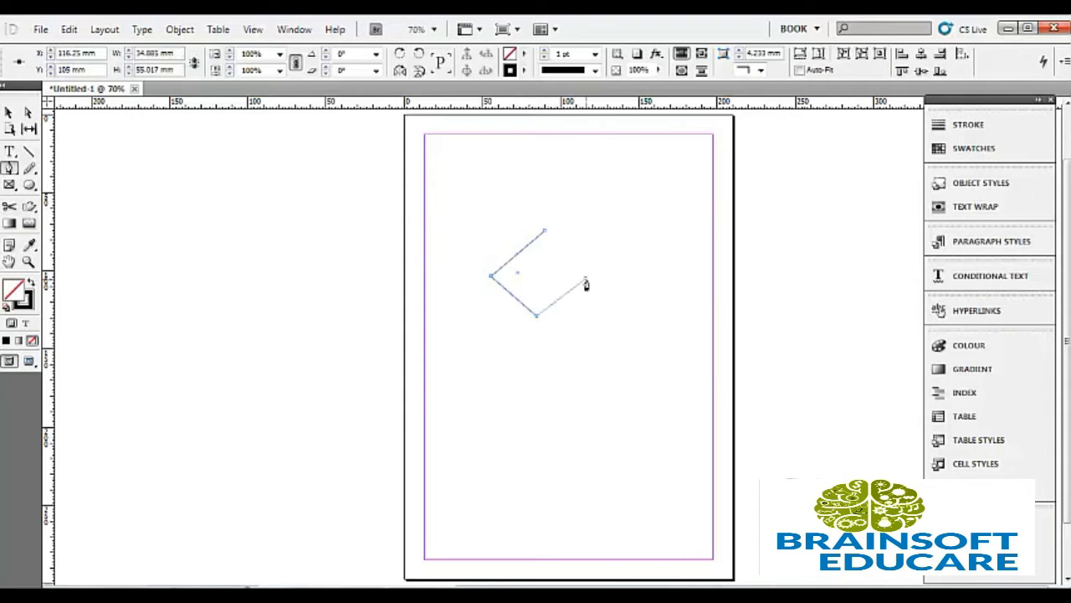
{"action": "left_click", "coordinate": [544, 233]}
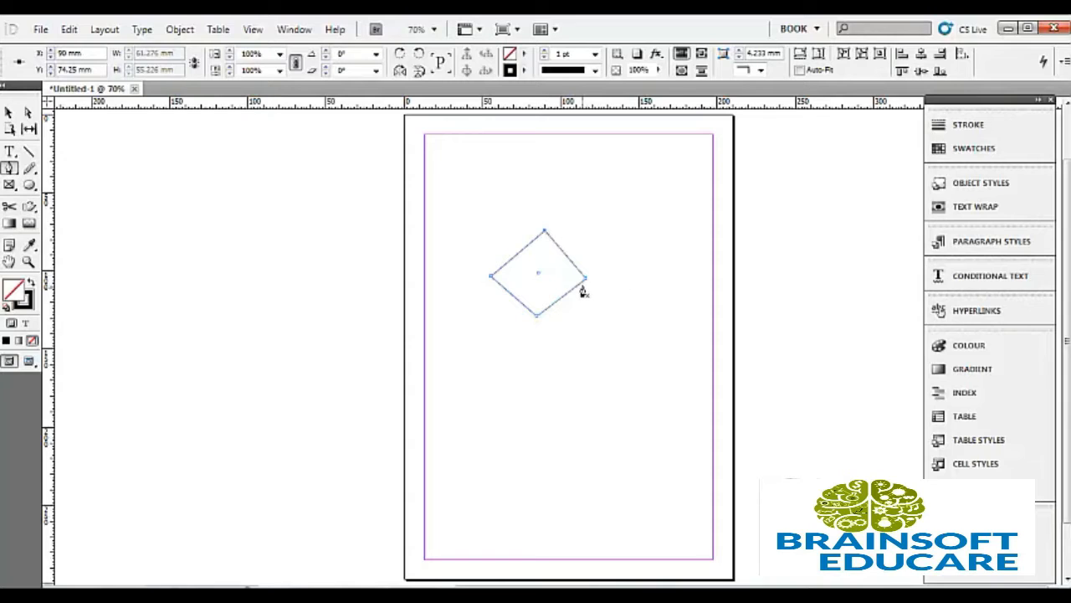
- Draw a closed zigzag path about 126 mm by 89 mm, running between the diamond's corners and points to its upper right
{"action": "left_click", "coordinate": [624, 179], "text": "ctrl"}
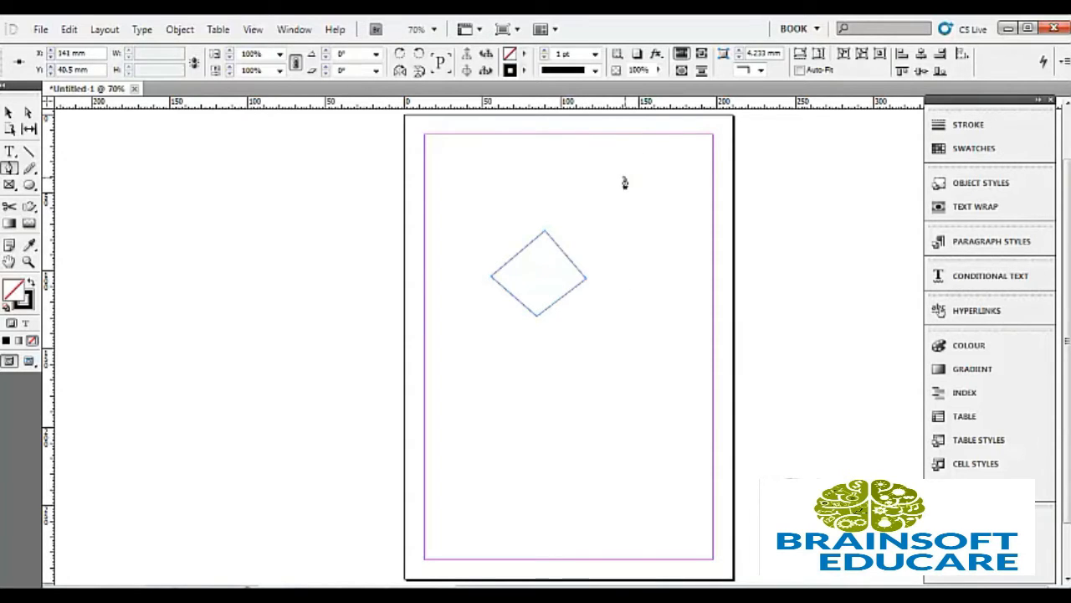
{"action": "left_click", "coordinate": [624, 177]}
{"action": "left_click", "coordinate": [547, 234]}
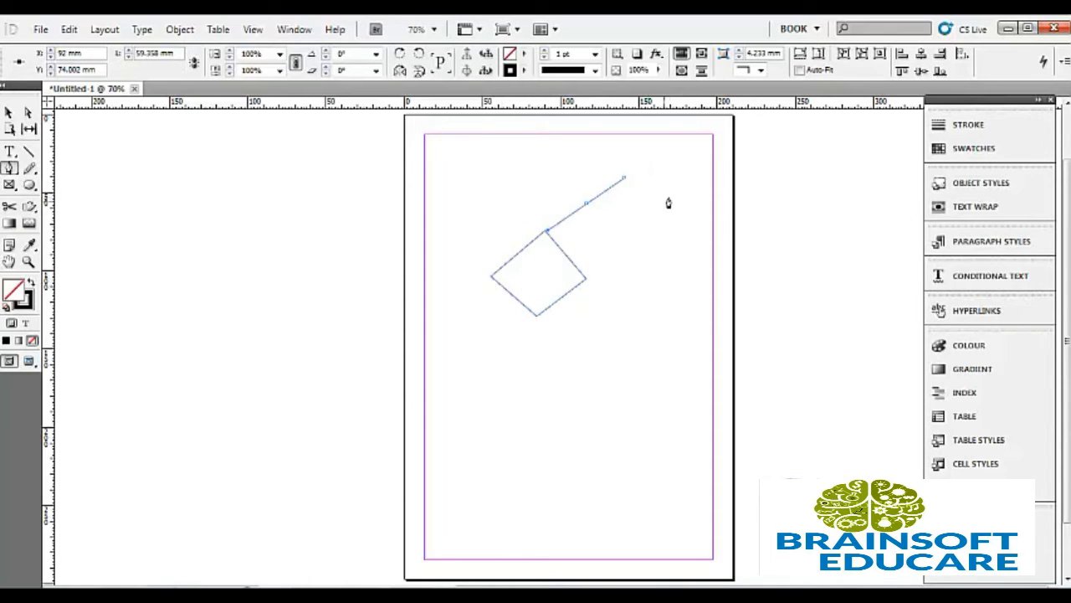
{"action": "left_click", "coordinate": [686, 184]}
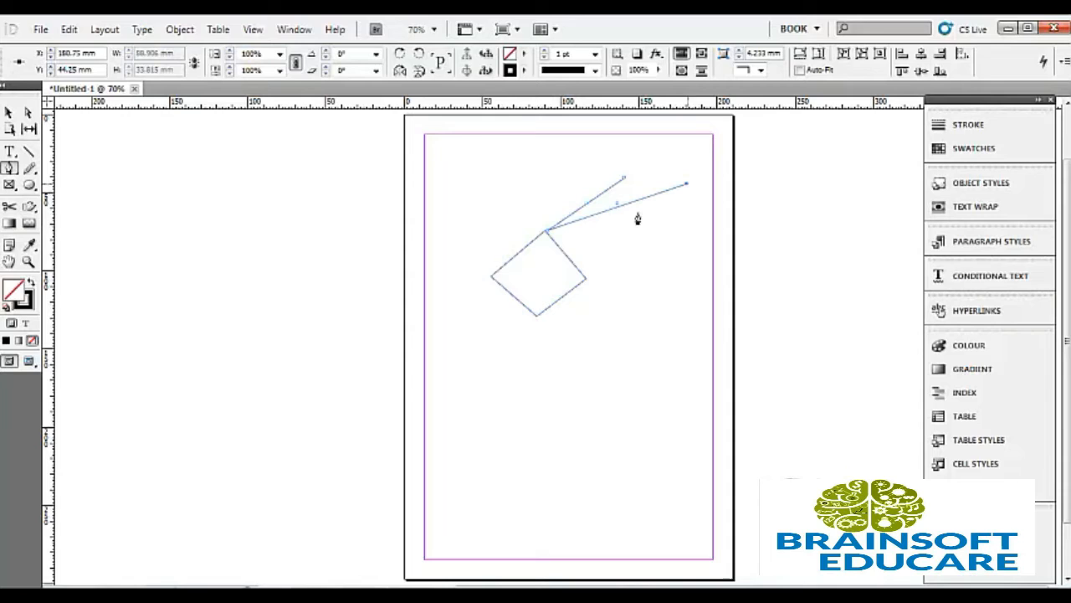
{"action": "left_click", "coordinate": [490, 275]}
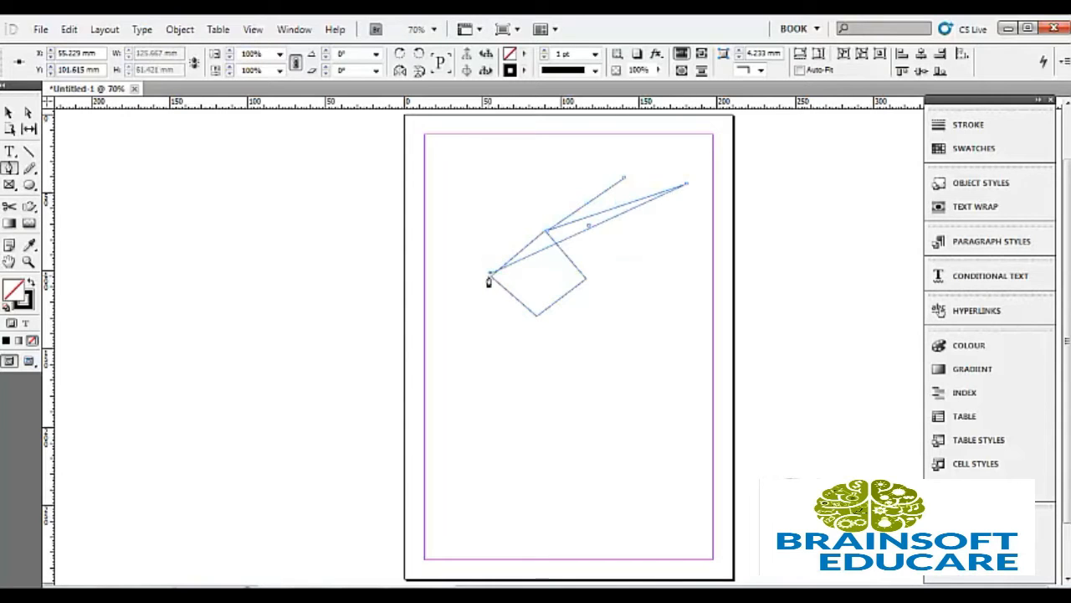
{"action": "left_click", "coordinate": [585, 279]}
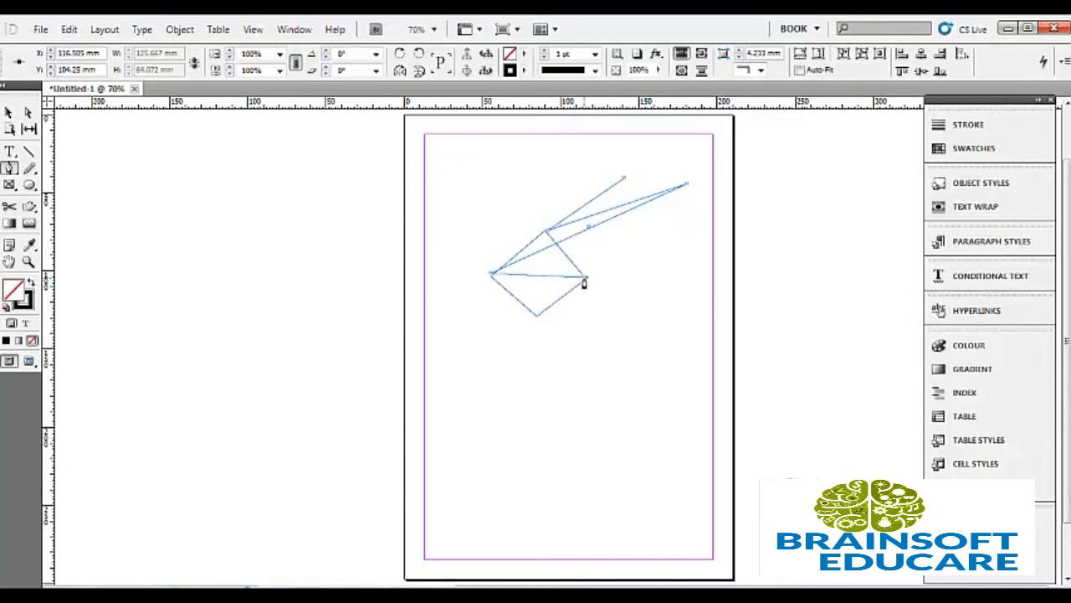
{"action": "left_click", "coordinate": [686, 207]}
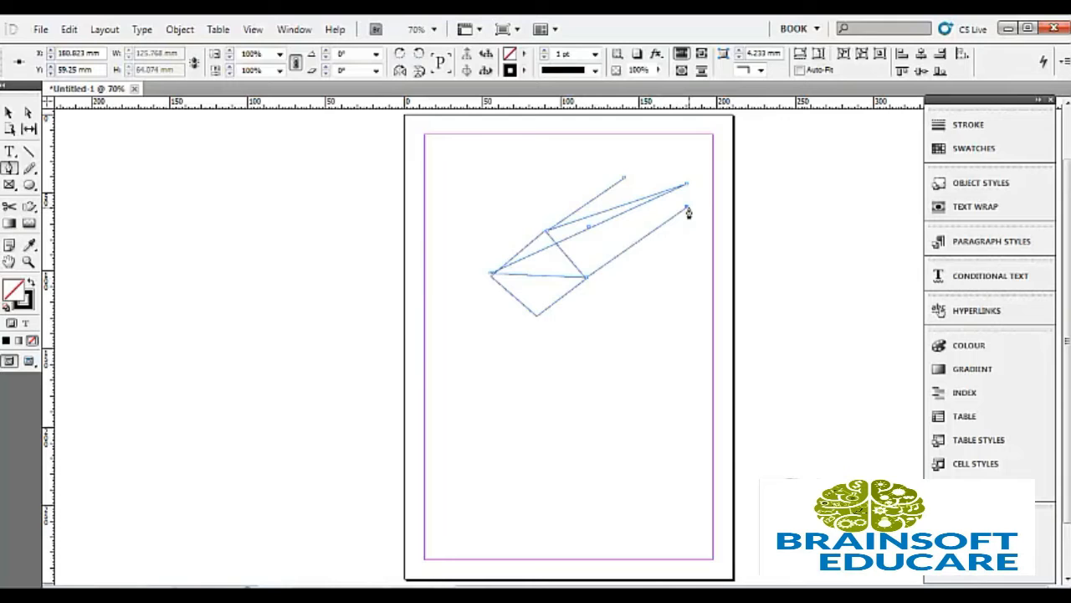
{"action": "left_click", "coordinate": [538, 317]}
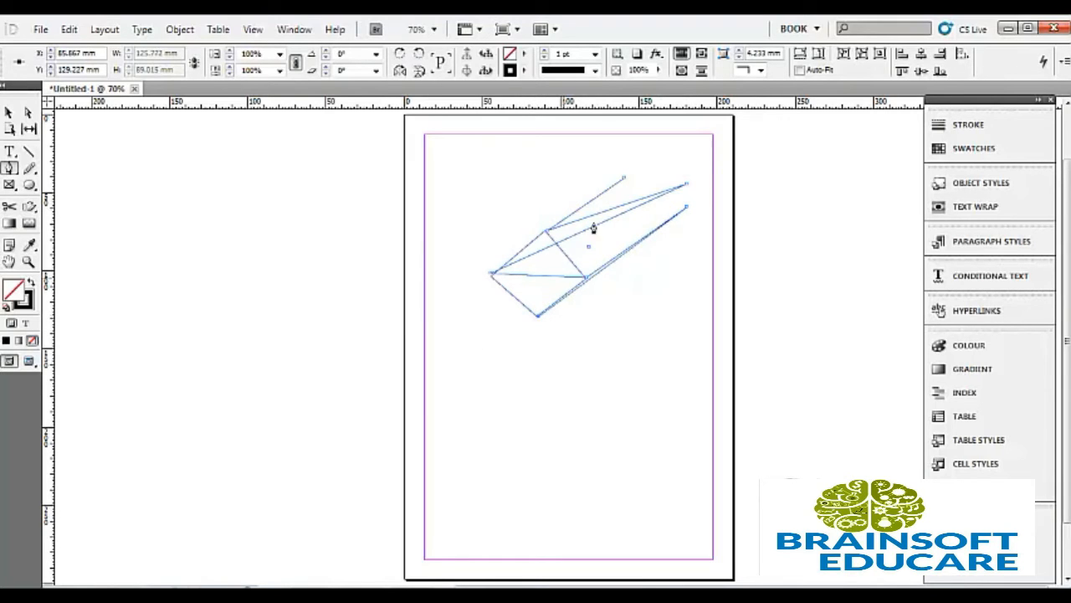
{"action": "left_click", "coordinate": [623, 180]}
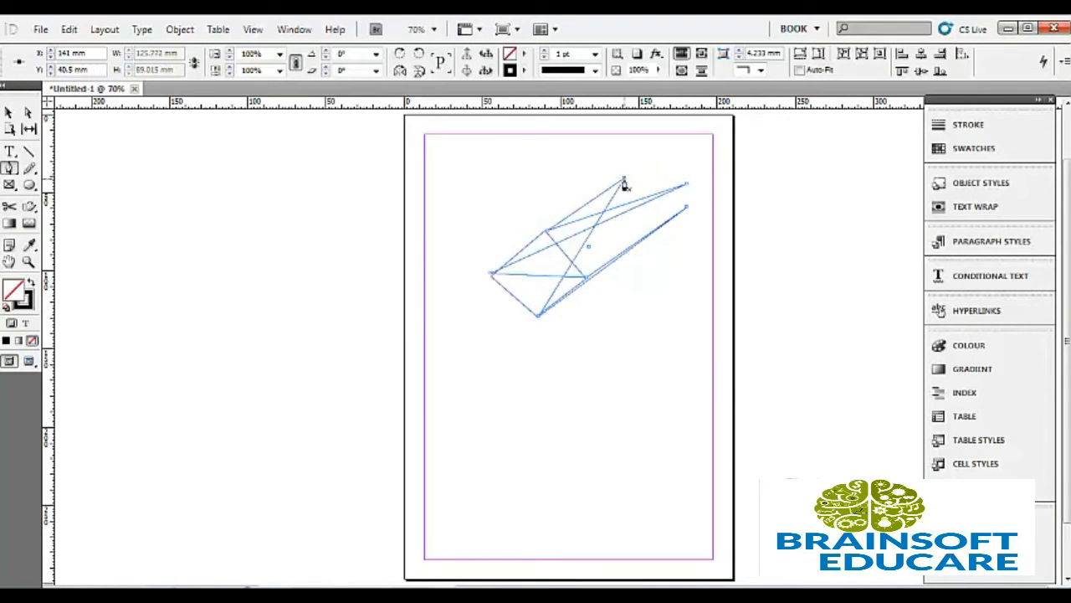
- Delete the zigzag path's anchor point above its far right tip, then delete its topmost anchor and undo that second deletion
{"action": "left_click", "coordinate": [686, 185]}
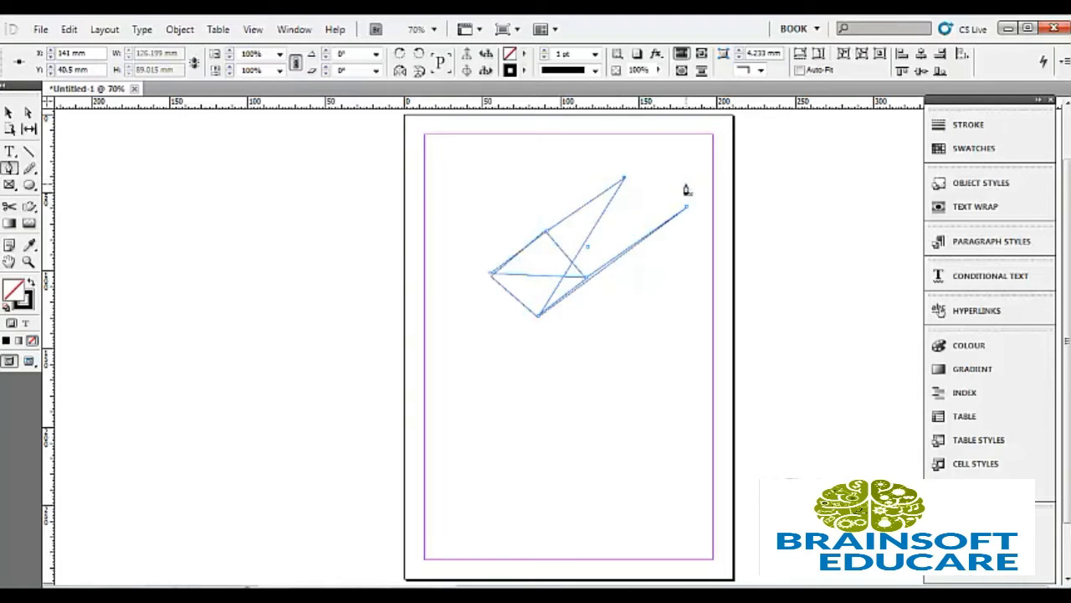
{"action": "left_click", "coordinate": [625, 181]}
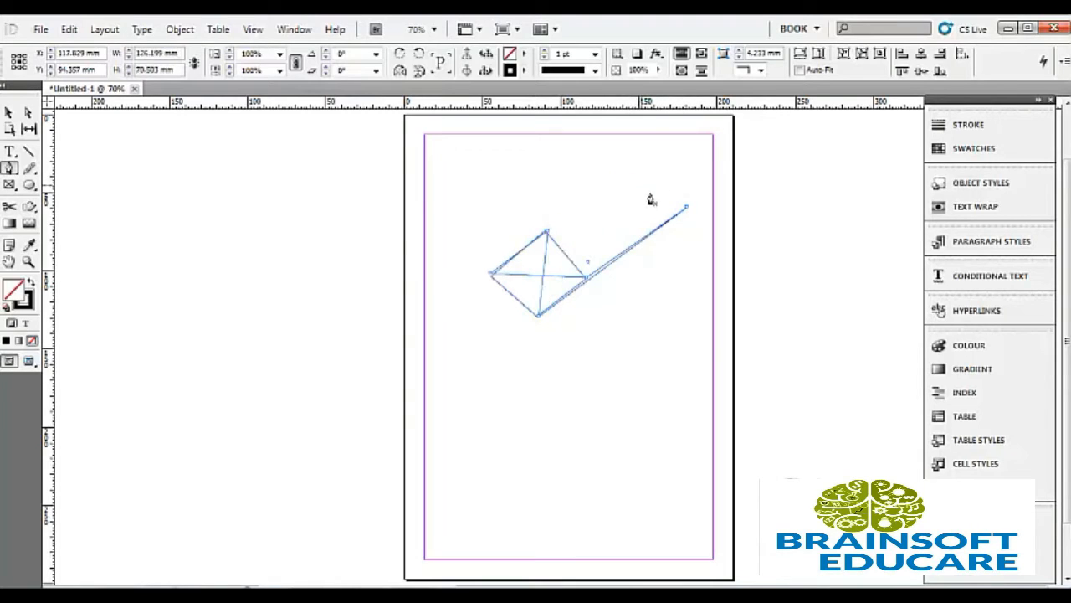
{"action": "key", "text": "ctrl+z"}
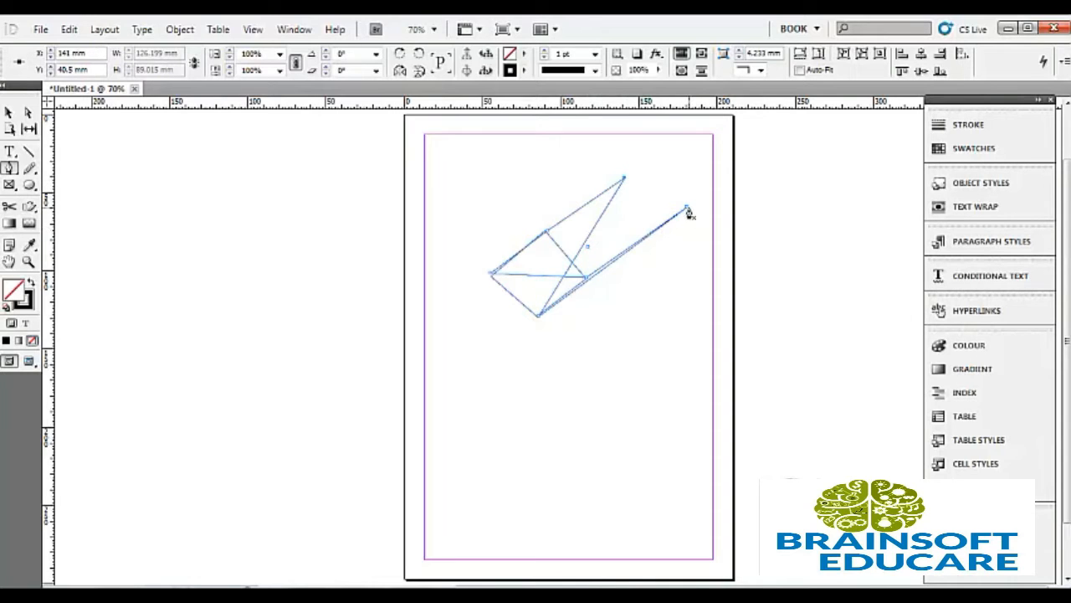
- Draw a second straight-segment path about 130 mm by 101 mm below the diamond, reaching the zigzag's right tip and the diamond's left corner
{"action": "left_click", "coordinate": [587, 369]}
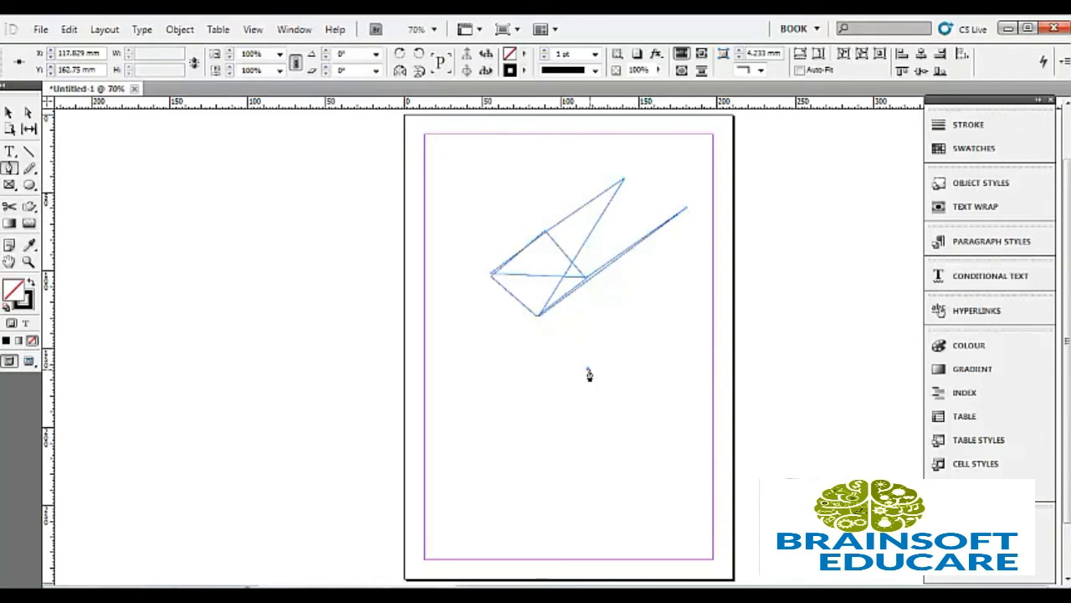
{"action": "left_click", "coordinate": [651, 331]}
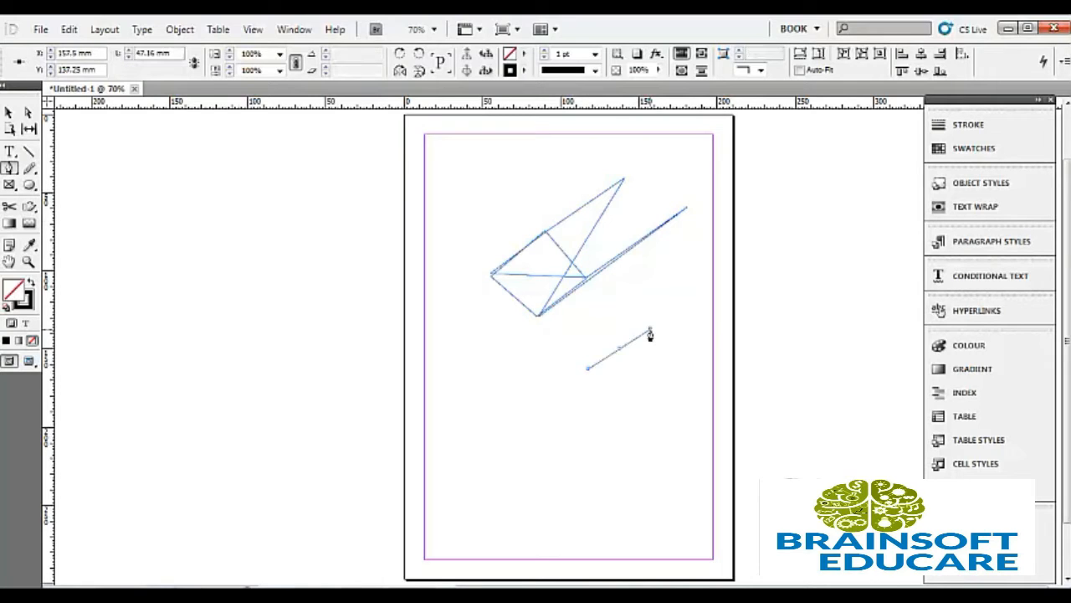
{"action": "left_click", "coordinate": [686, 212]}
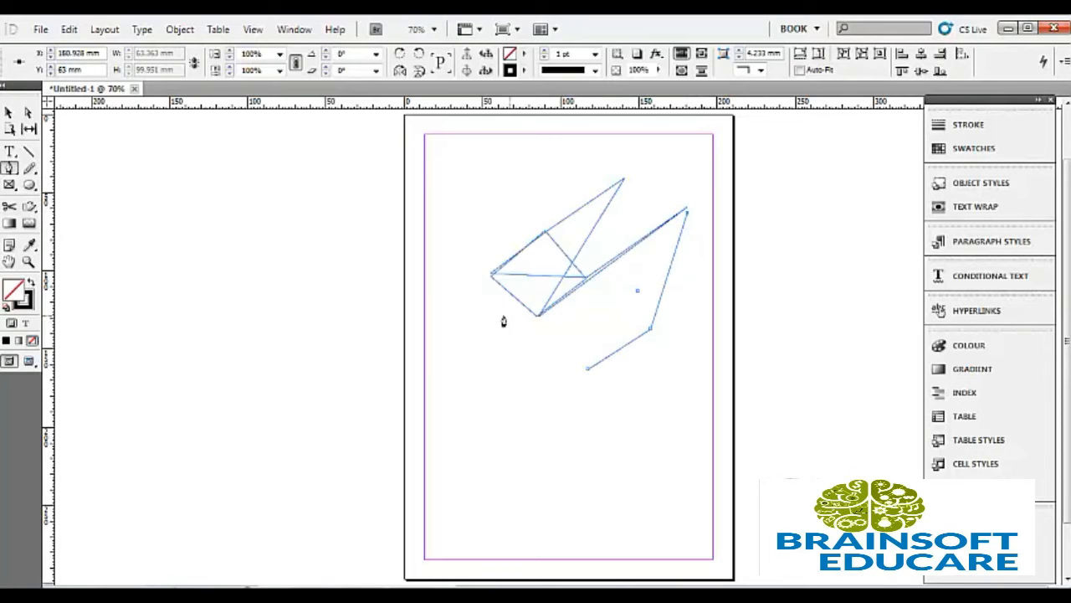
{"action": "left_click", "coordinate": [489, 359]}
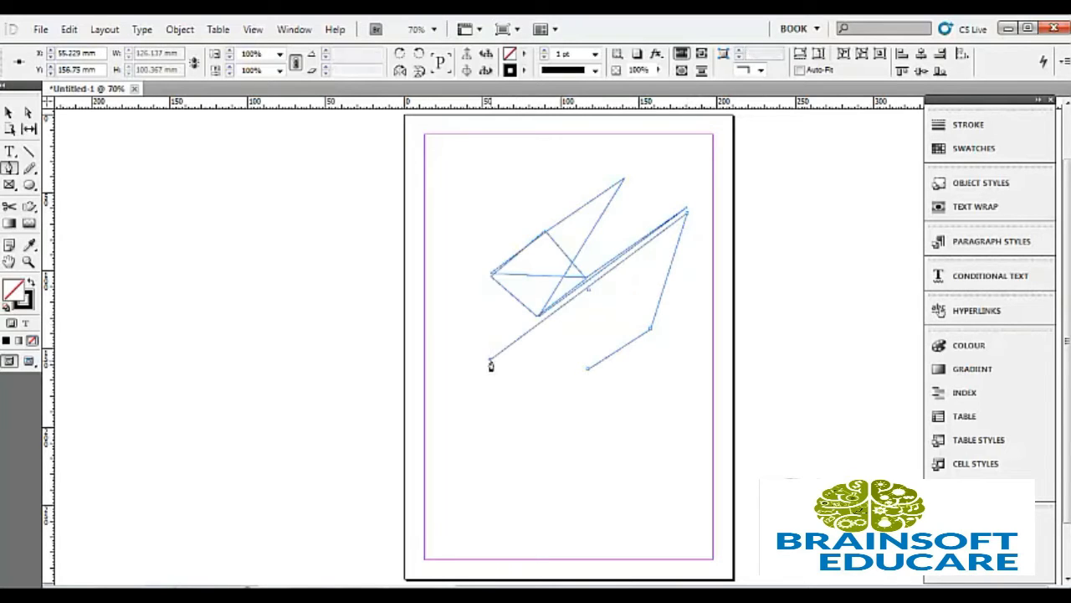
{"action": "left_click", "coordinate": [587, 369]}
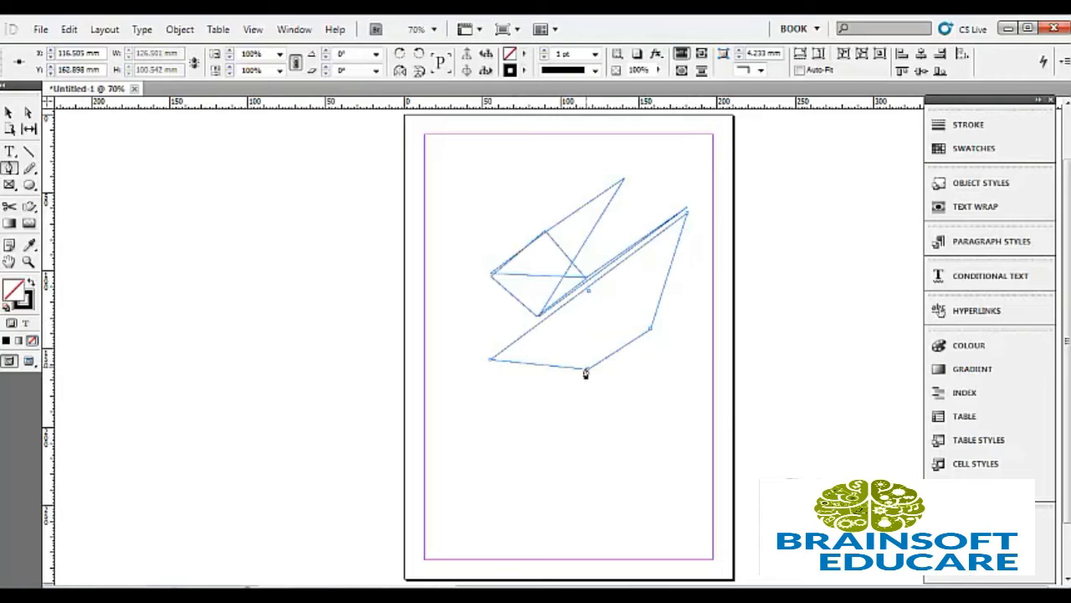
{"action": "left_click", "coordinate": [490, 278]}
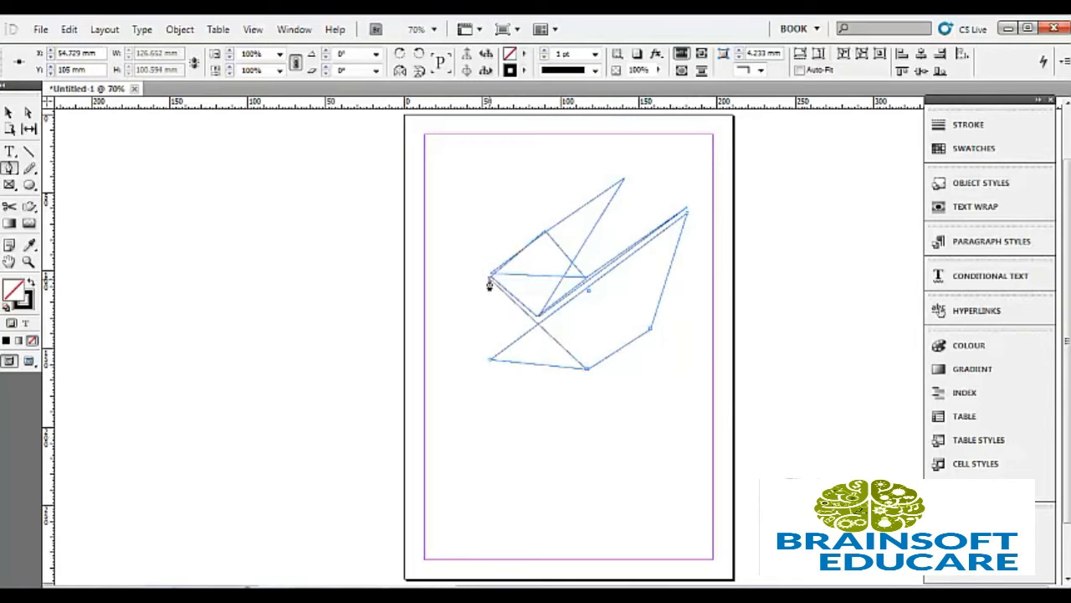
{"action": "left_click", "coordinate": [483, 360]}
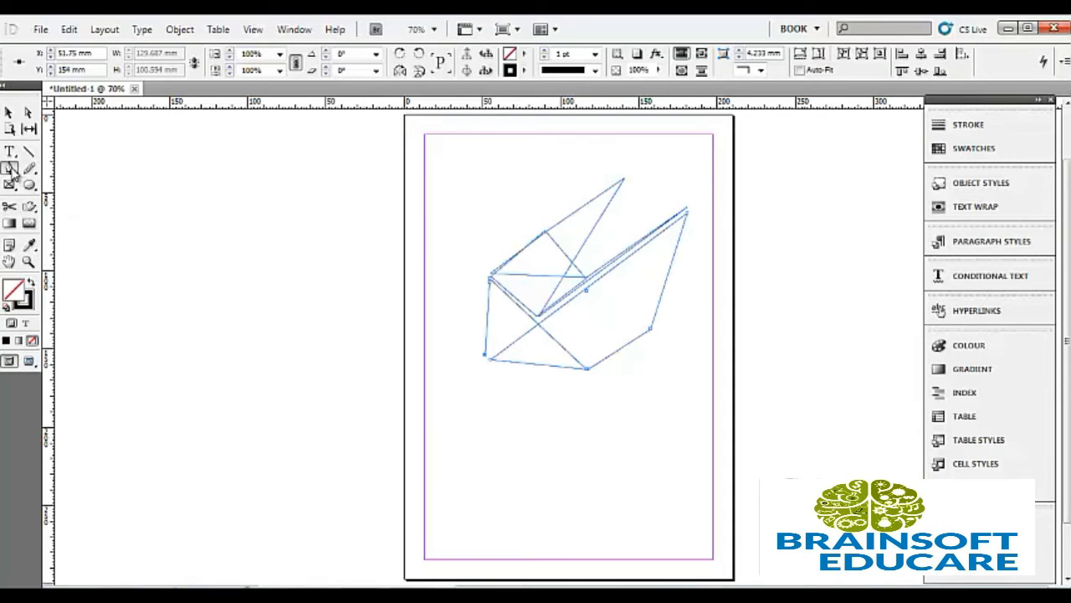
- Use the Add Anchor Point tool to add points along the lower path's outer and diagonal segments and the upper path's horizontal segment
{"action": "left_click_drag", "start_coordinate": [12, 172], "coordinate": [63, 194]}
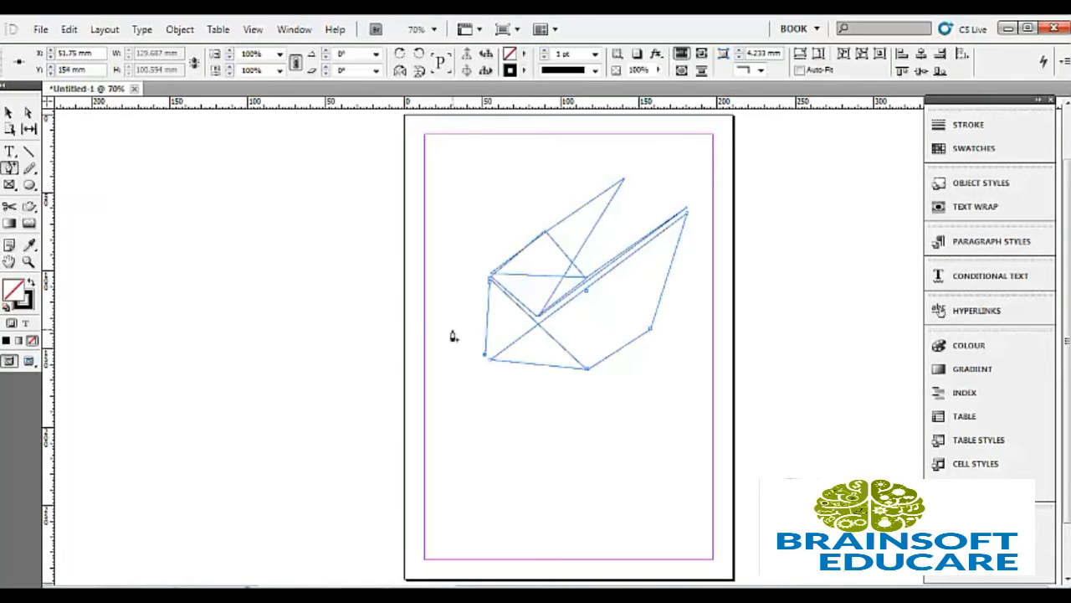
{"action": "left_click", "coordinate": [621, 351]}
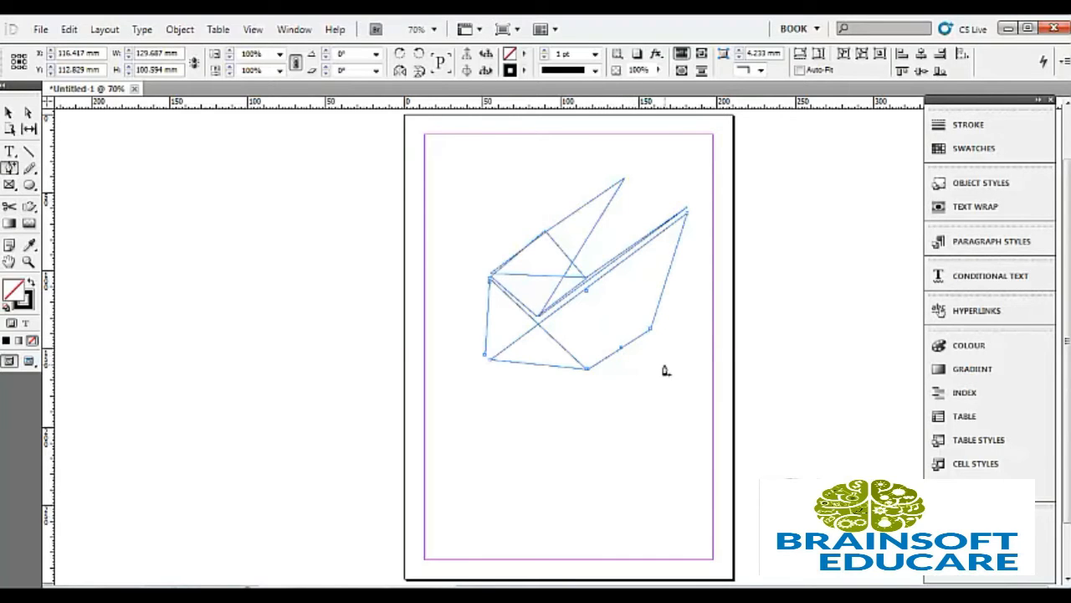
{"action": "left_click", "coordinate": [668, 276]}
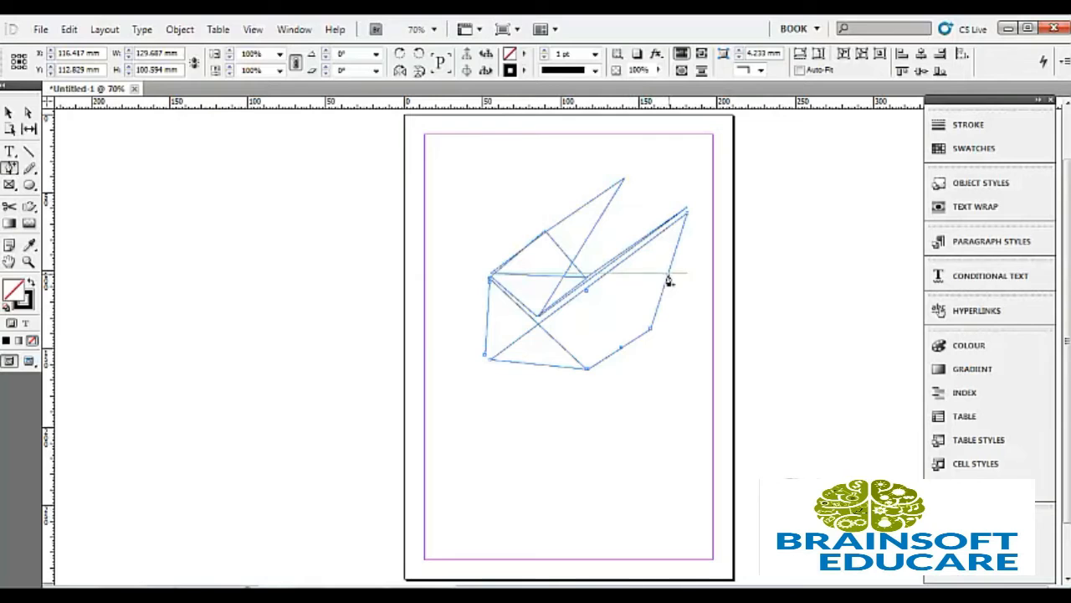
{"action": "left_click", "coordinate": [533, 276]}
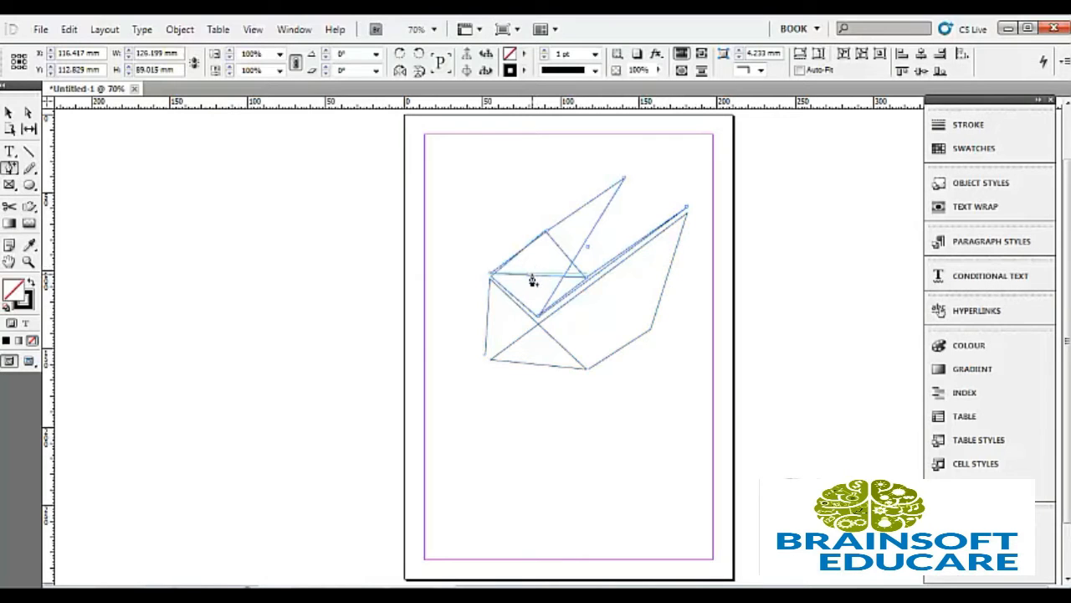
{"action": "left_click", "coordinate": [488, 321]}
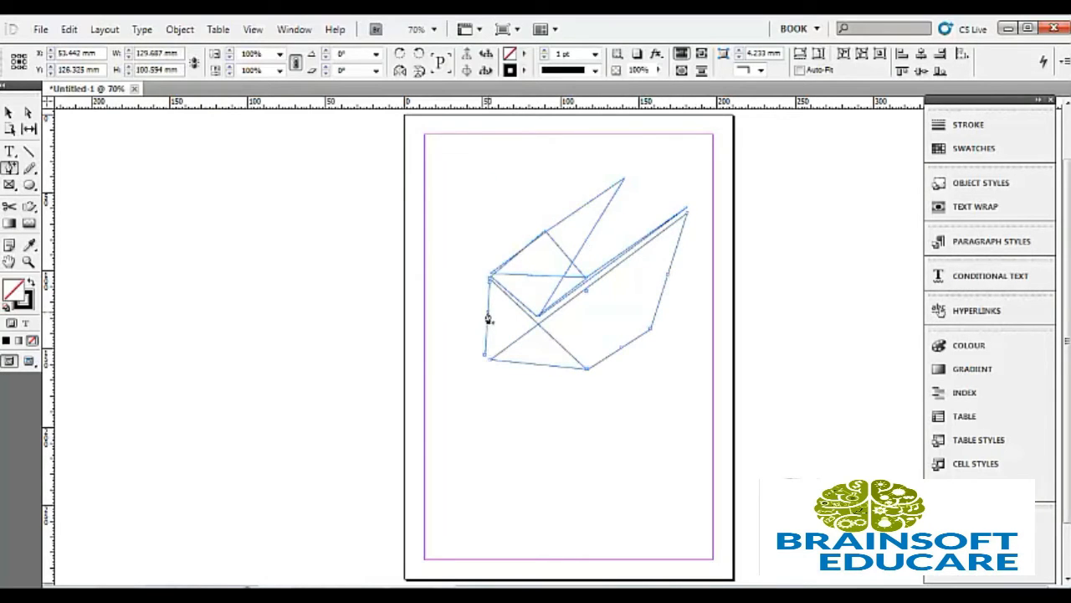
{"action": "left_click", "coordinate": [536, 366]}
{"action": "left_click", "coordinate": [571, 272]}
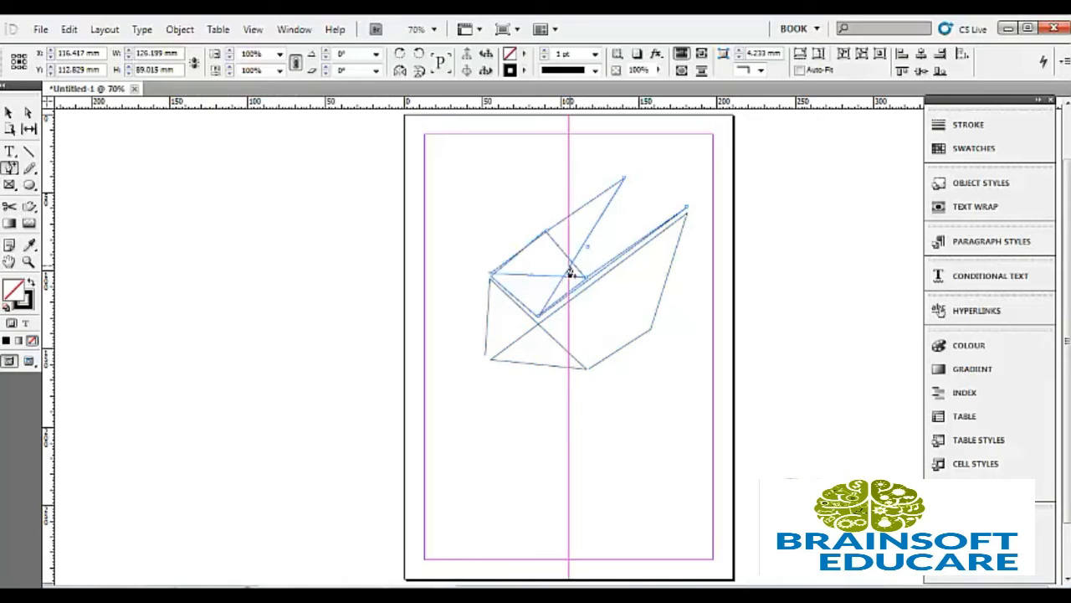
{"action": "left_click", "coordinate": [552, 342], "text": "shift"}
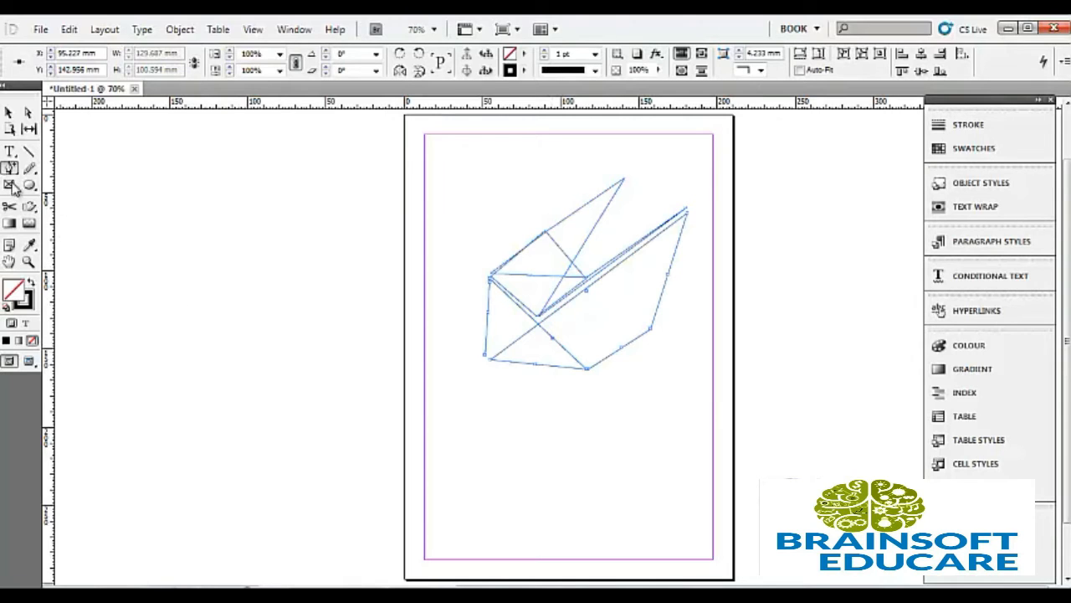
- Use the Delete Anchor Point tool to remove four outer anchors from the lower path, plus the upper path's topmost and inner anchors
{"action": "left_click_drag", "start_coordinate": [13, 172], "coordinate": [67, 204]}
{"action": "left_click", "coordinate": [650, 330]}
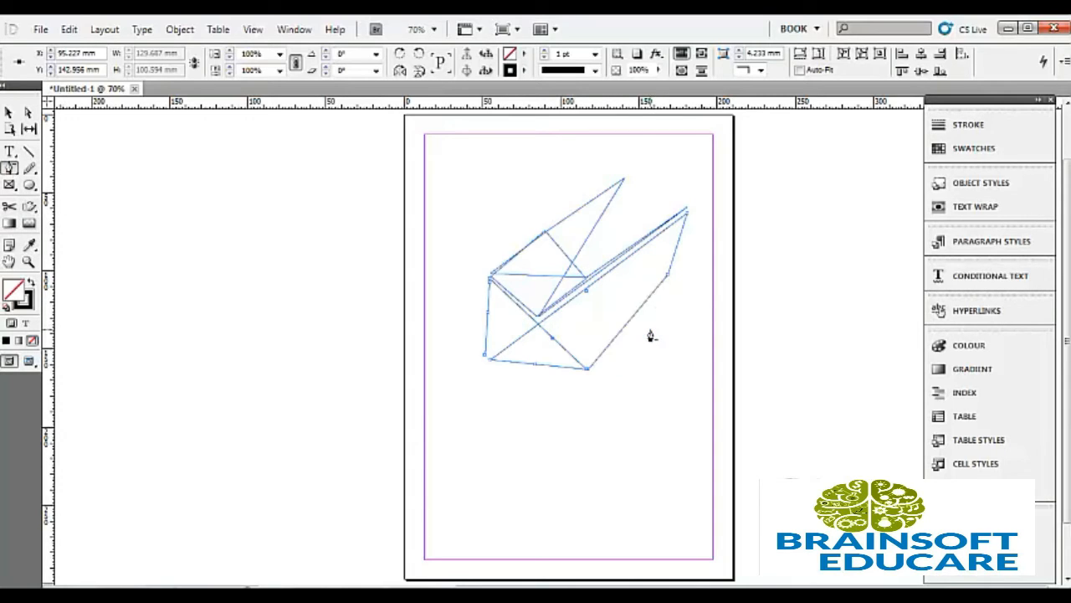
{"action": "left_click", "coordinate": [489, 363]}
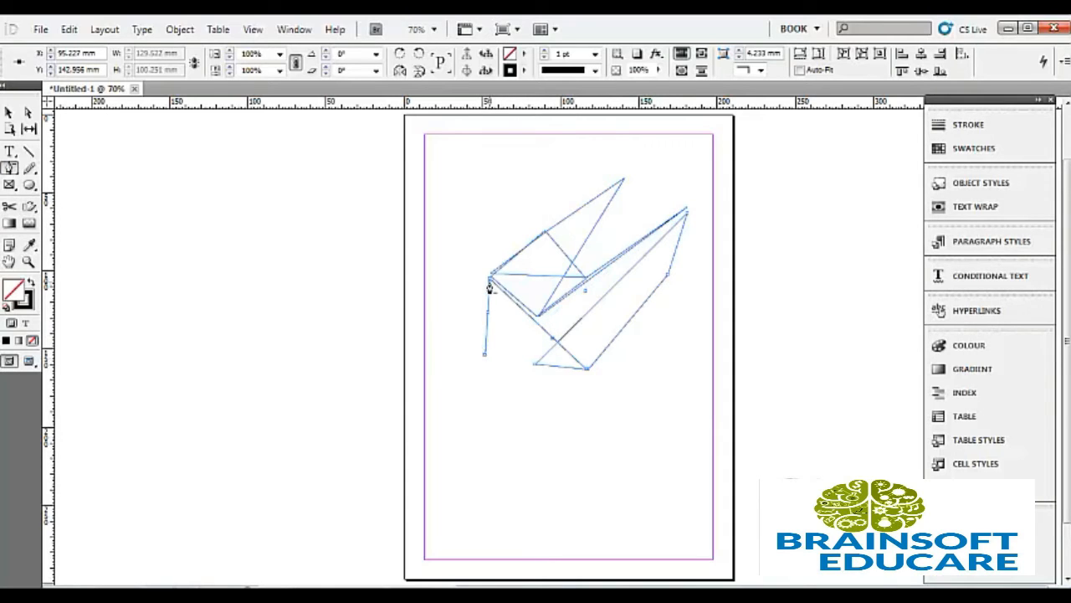
{"action": "left_click", "coordinate": [624, 185]}
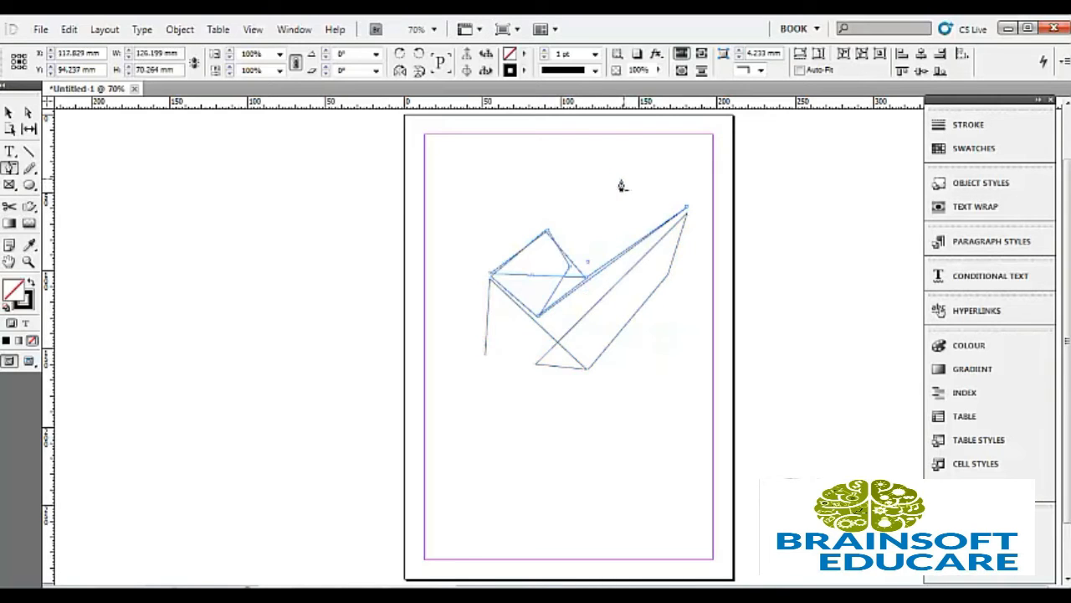
{"action": "left_click", "coordinate": [667, 282]}
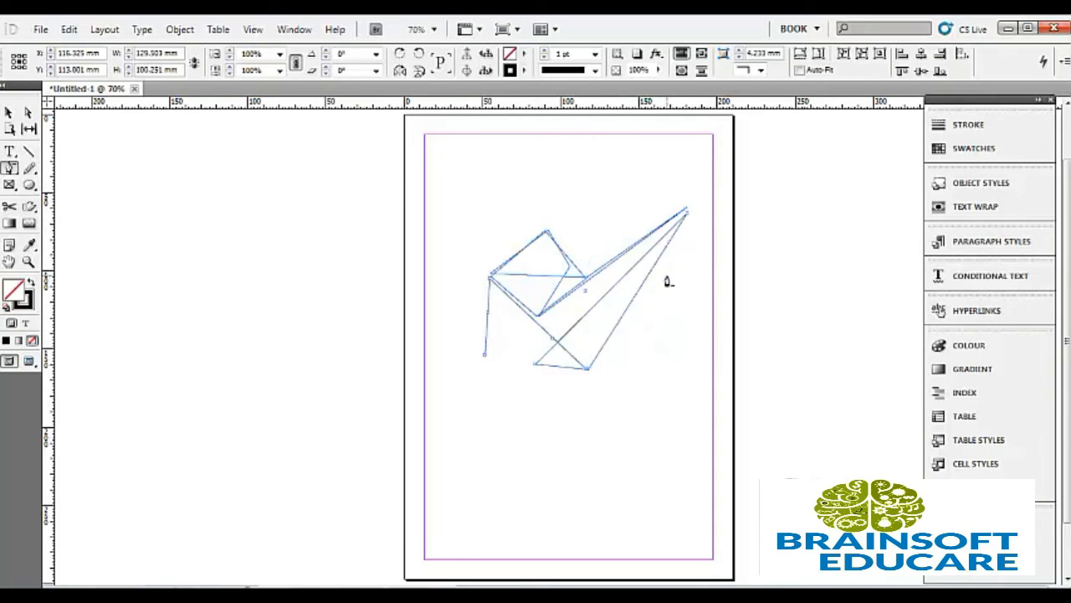
{"action": "left_click", "coordinate": [535, 369]}
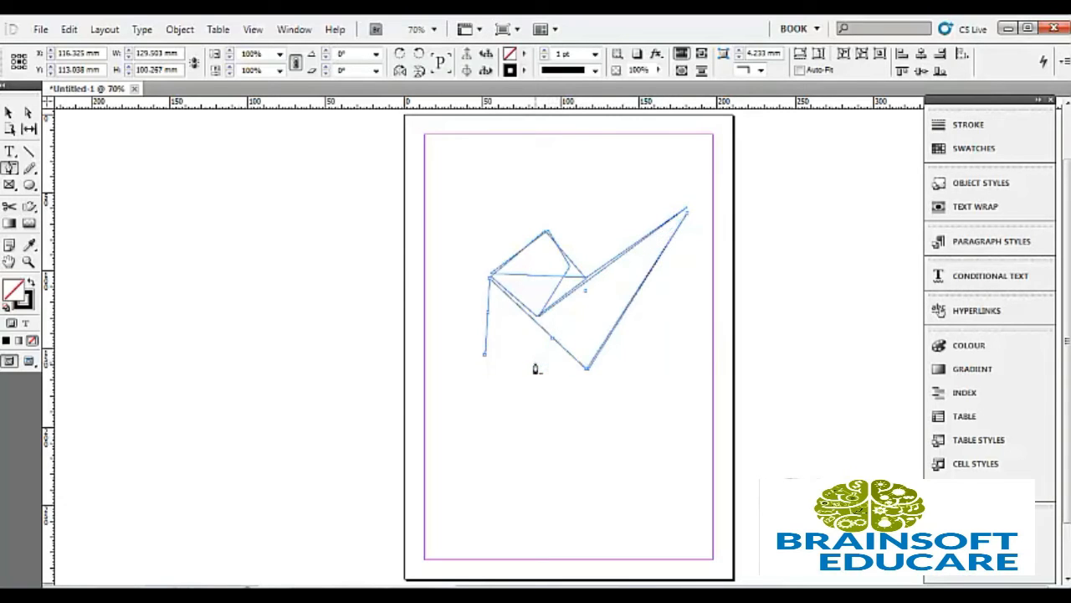
{"action": "left_click", "coordinate": [569, 270]}
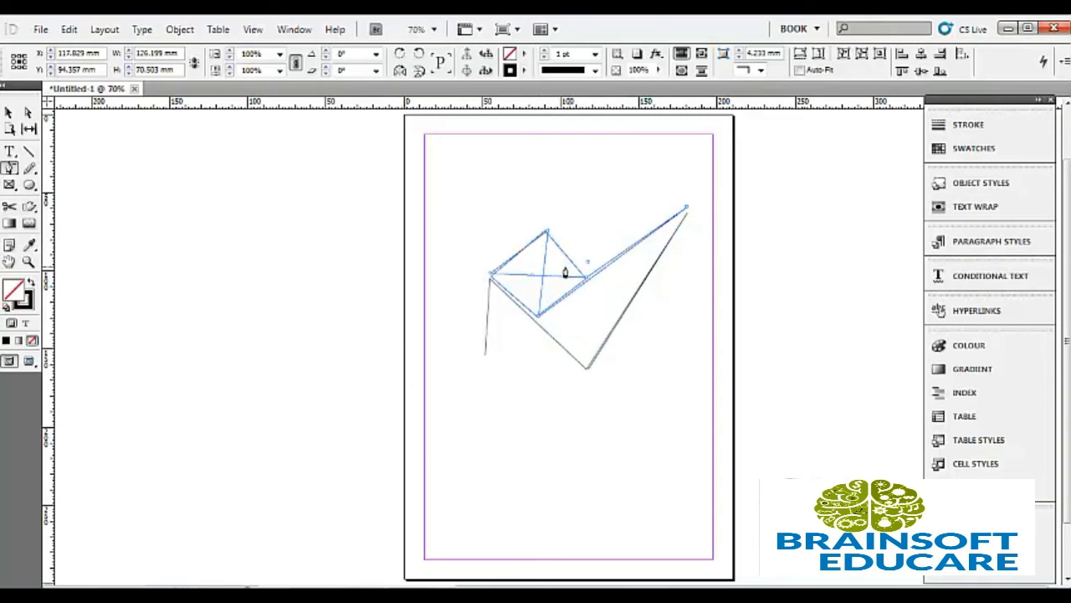
- Use the Convert Direction Point tool to curve the upper path's horizontal segment at its middle anchor inside the diamond
{"action": "left_click", "coordinate": [13, 171]}
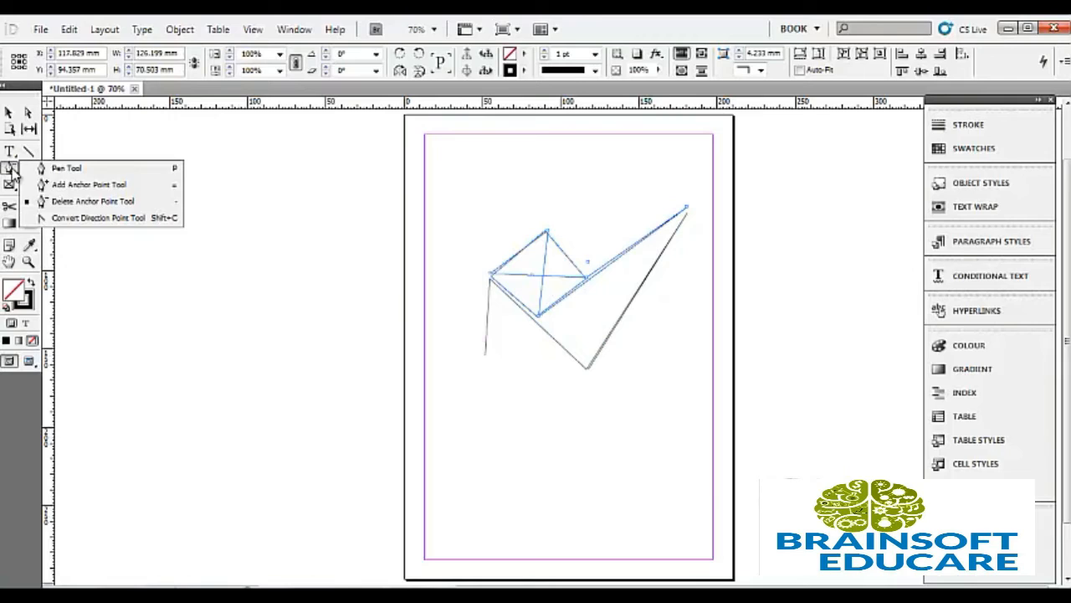
{"action": "left_click", "coordinate": [64, 221]}
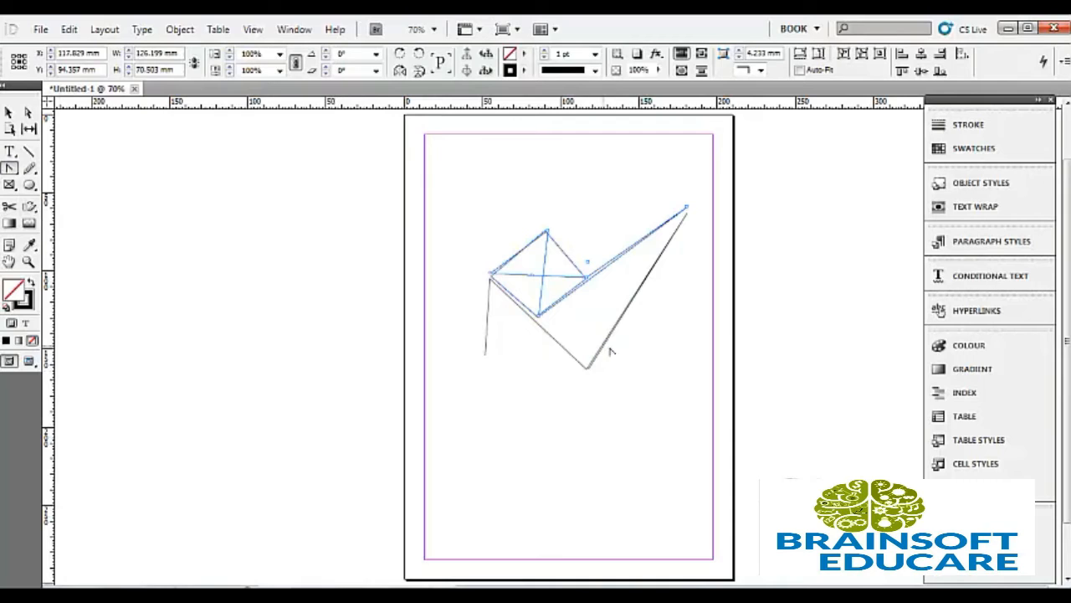
{"action": "left_click", "coordinate": [534, 277]}
{"action": "left_click_drag", "start_coordinate": [534, 279], "coordinate": [549, 249]}
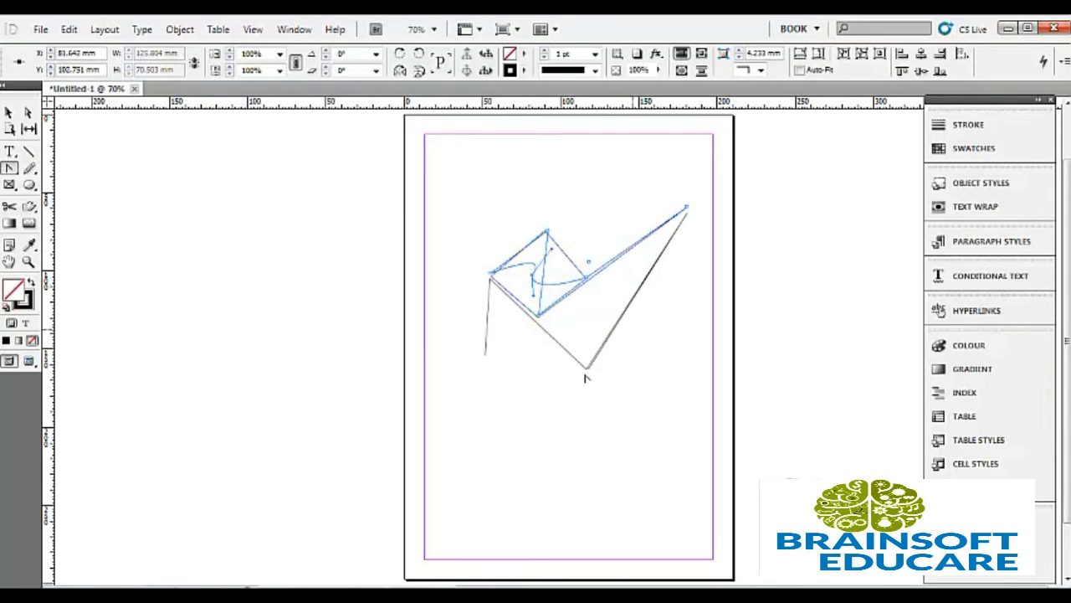
- Convert the lower path's bottom, far right and left anchors and the upper path's anchors at the diamond's top and right corners to curves
{"action": "left_click_drag", "start_coordinate": [588, 369], "coordinate": [548, 343]}
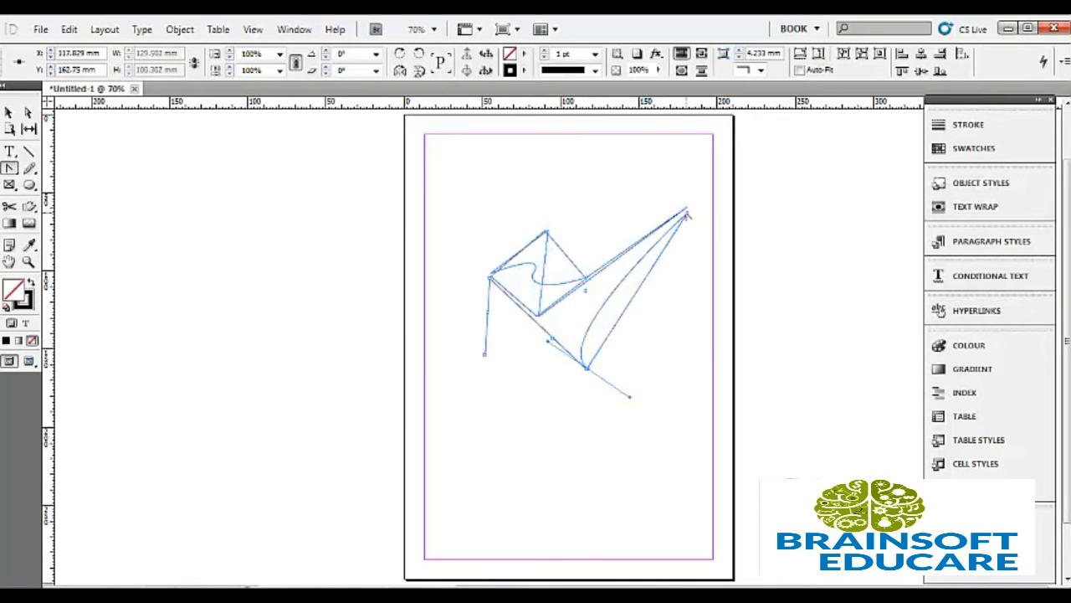
{"action": "left_click_drag", "start_coordinate": [686, 214], "coordinate": [707, 244]}
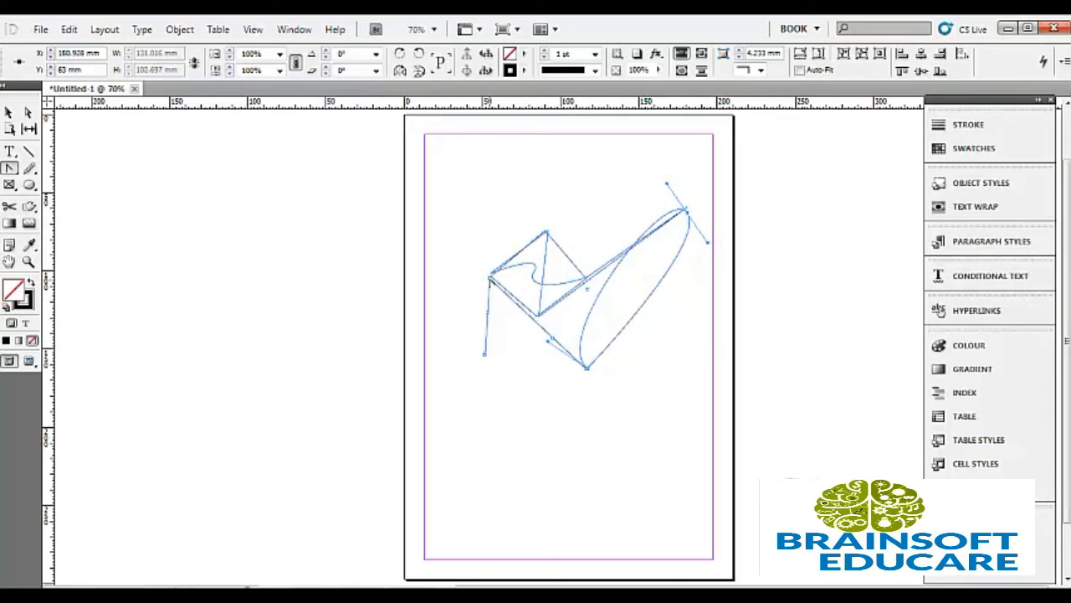
{"action": "left_click_drag", "start_coordinate": [491, 279], "coordinate": [470, 222]}
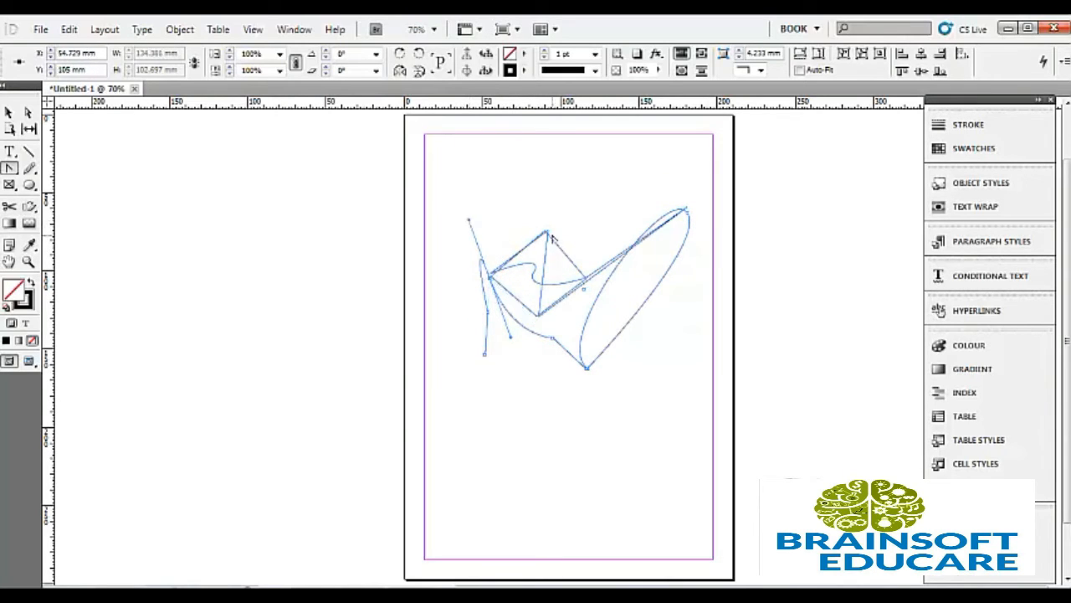
{"action": "left_click_drag", "start_coordinate": [546, 232], "coordinate": [533, 194]}
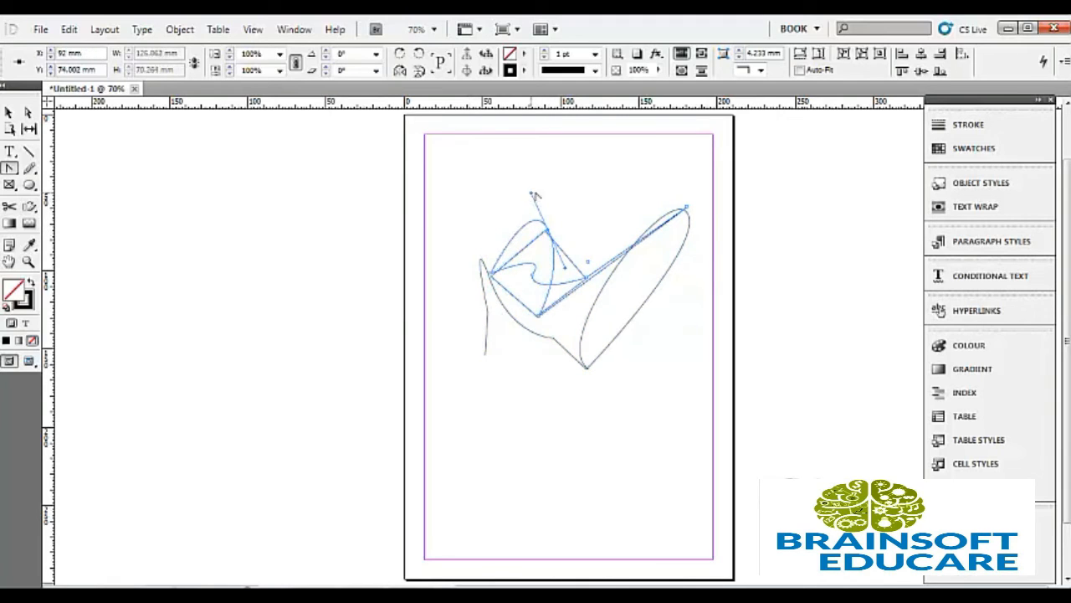
{"action": "left_click_drag", "start_coordinate": [587, 277], "coordinate": [601, 196]}
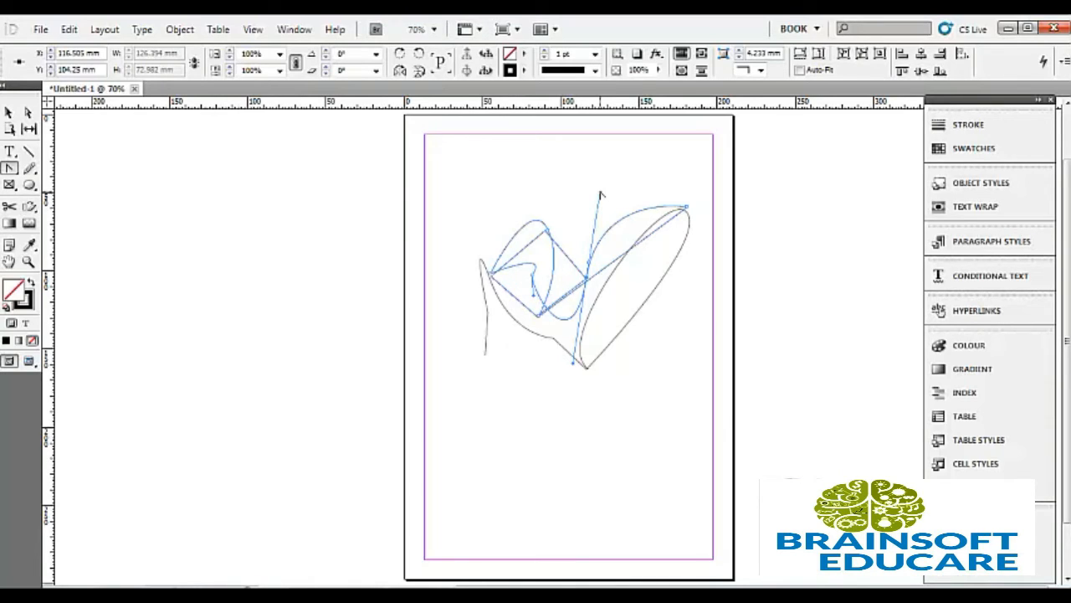
- Draw a text frame about 121.5 mm by 87.75 mm in the empty area below the paths
{"action": "left_click", "coordinate": [9, 152]}
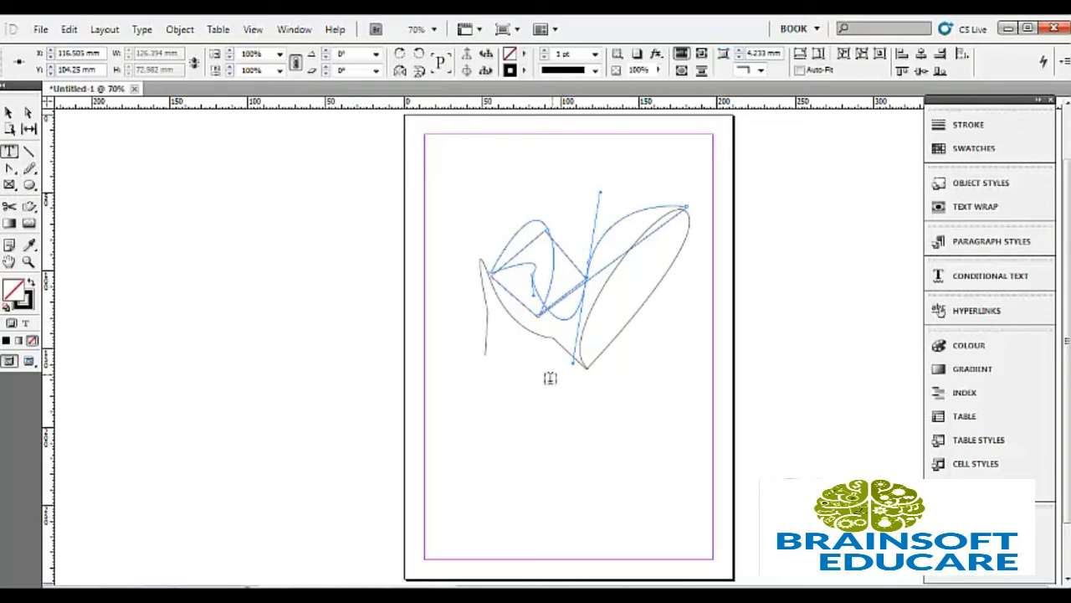
{"action": "left_click", "coordinate": [472, 394]}
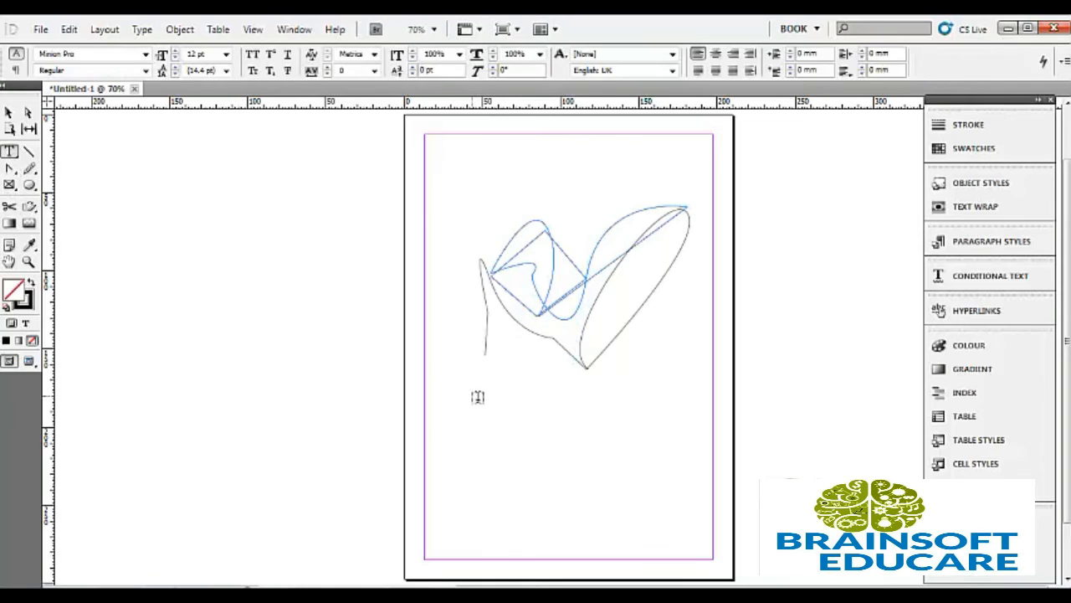
{"action": "left_click_drag", "start_coordinate": [465, 389], "coordinate": [656, 523]}
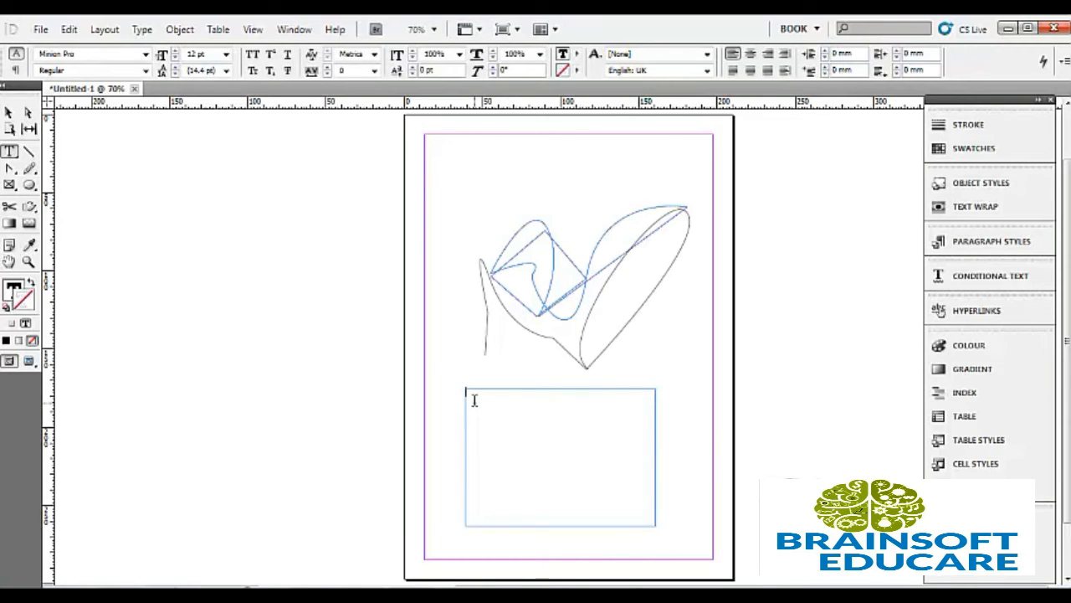
- Enter the text "this is the indesign sotware" in the new frame
{"action": "type", "text": "this"}
{"action": "type", "text": " is"}
{"action": "type", "text": " a"}
{"action": "type", "text": "he indesign"}
{"action": "type", "text": " so"}
{"action": "key", "text": "BackSpace"}
{"action": "key", "text": "BackSpace"}
{"action": "key", "text": "BackSpace"}
{"action": "key", "text": "BackSpace"}
{"action": "type", "text": "software"}
- Set the font size of the frame's whole text line to 60 pt
{"action": "left_click_drag", "start_coordinate": [540, 391], "coordinate": [453, 390]}
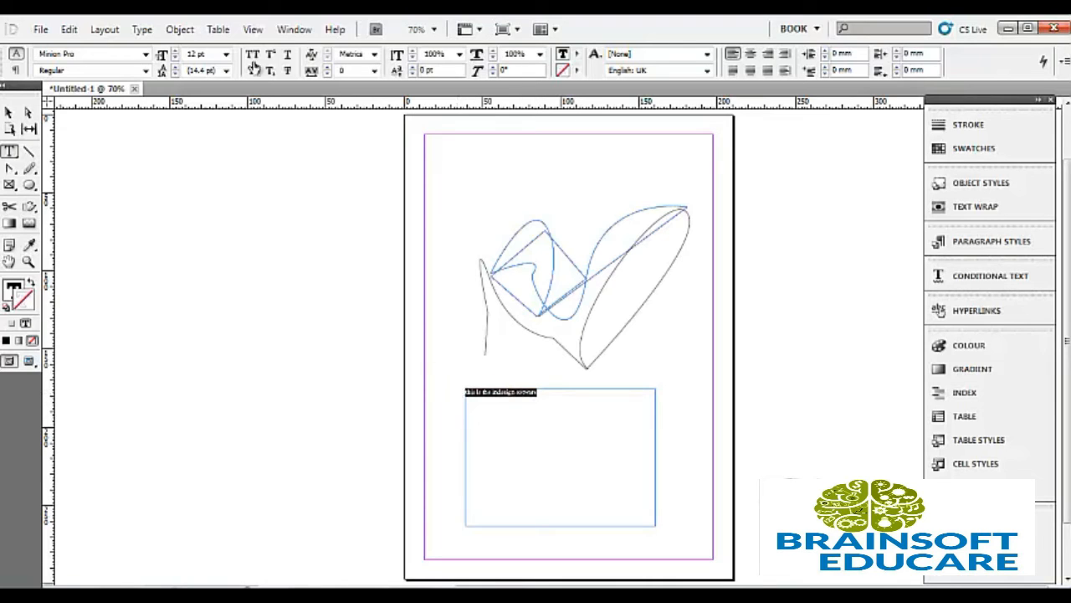
{"action": "left_click", "coordinate": [225, 54]}
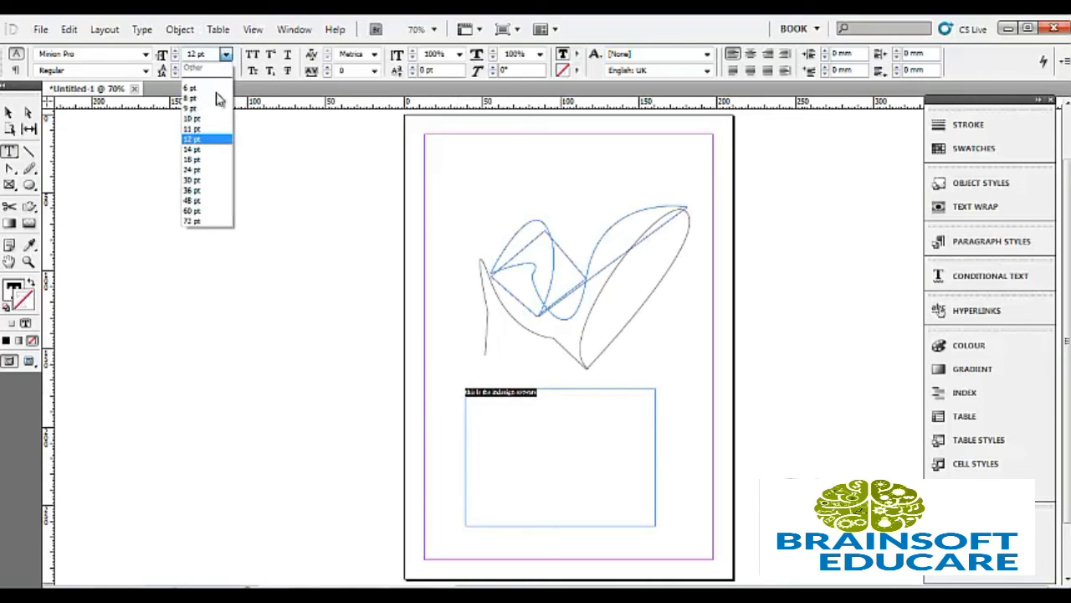
{"action": "left_click", "coordinate": [199, 213]}
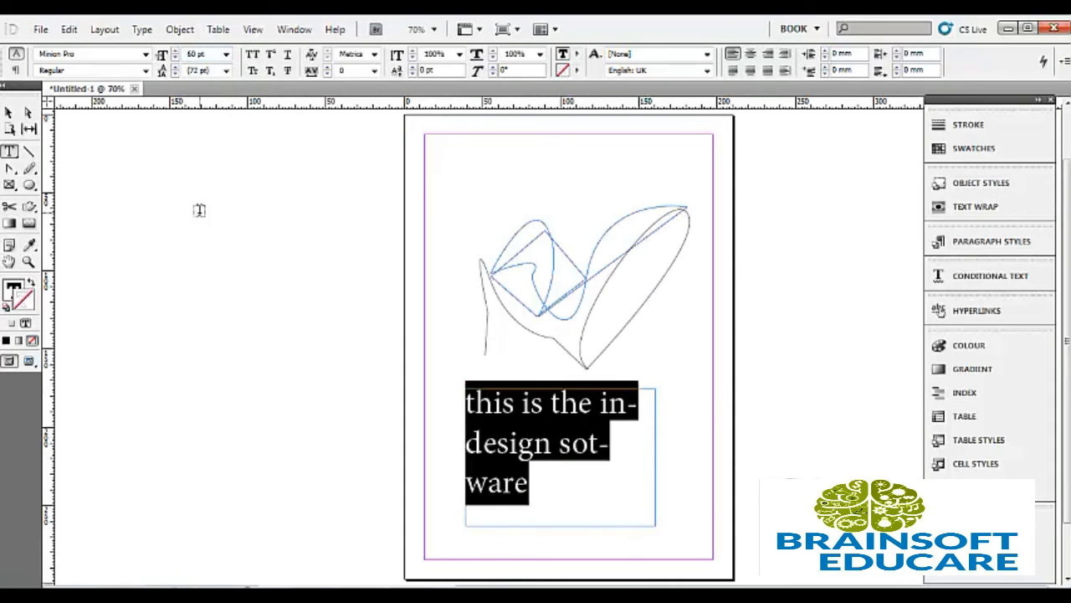
{"action": "left_click", "coordinate": [622, 507]}
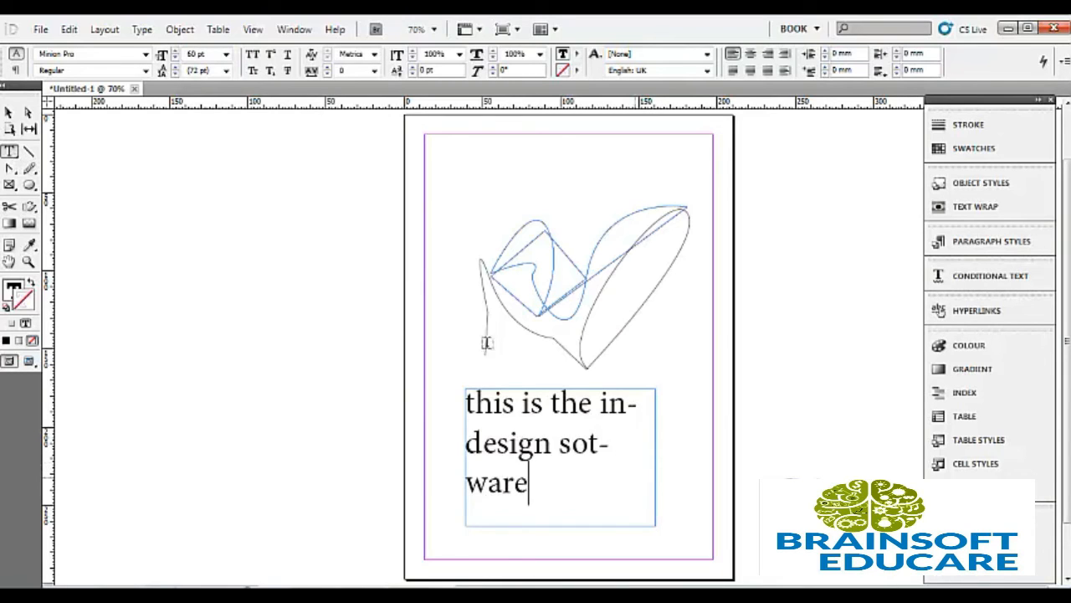
- Widen the text frame on both sides to about 201 mm and shift it slightly up and to the right
{"action": "left_click", "coordinate": [9, 112]}
{"action": "left_click", "coordinate": [590, 507]}
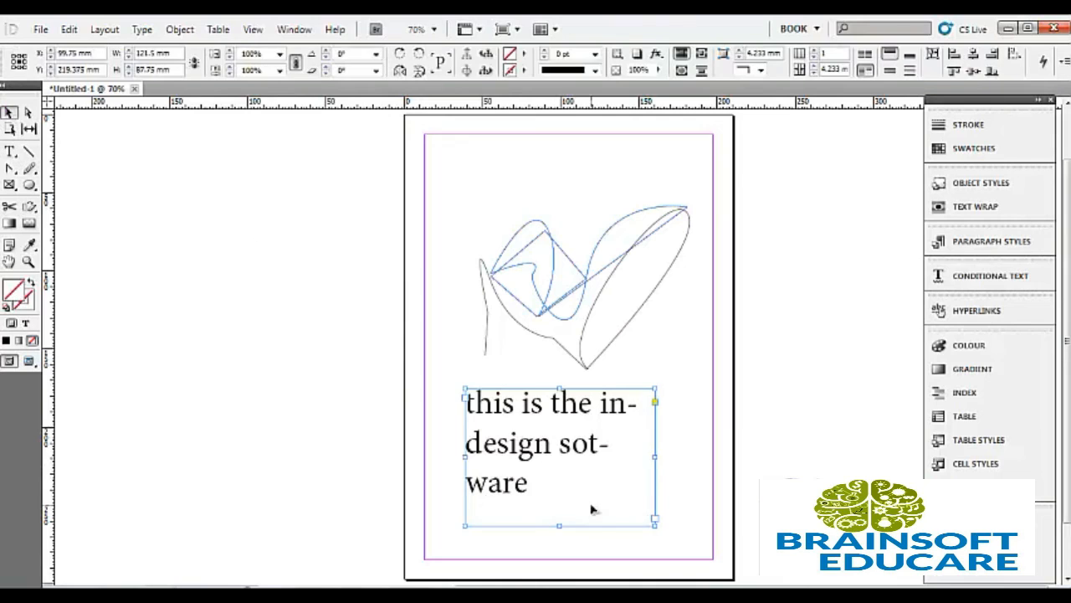
{"action": "left_click_drag", "start_coordinate": [656, 457], "coordinate": [717, 457]}
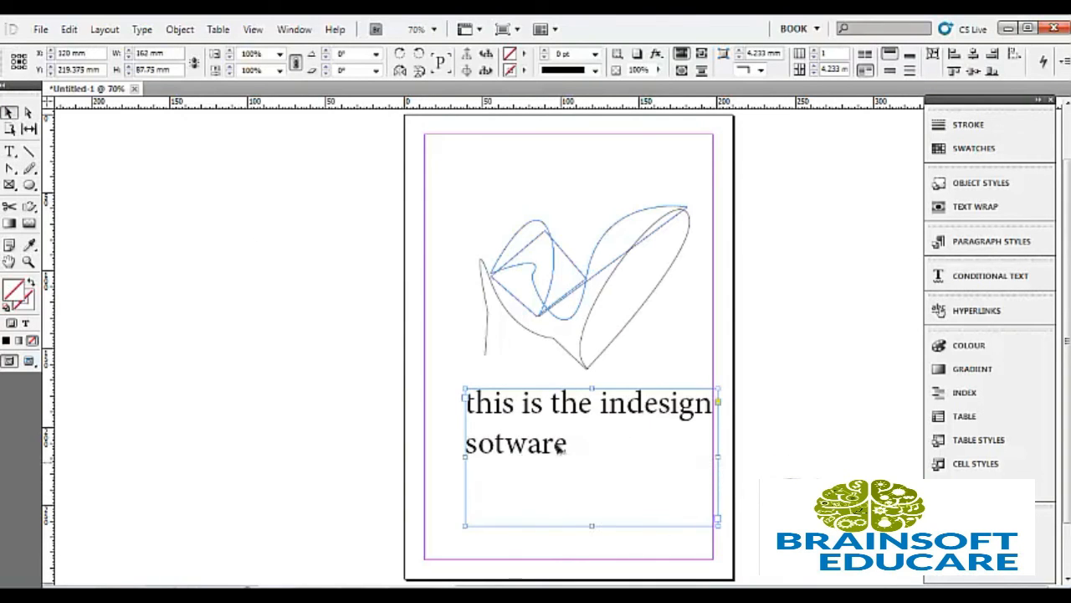
{"action": "left_click", "coordinate": [421, 455]}
{"action": "left_click", "coordinate": [467, 461]}
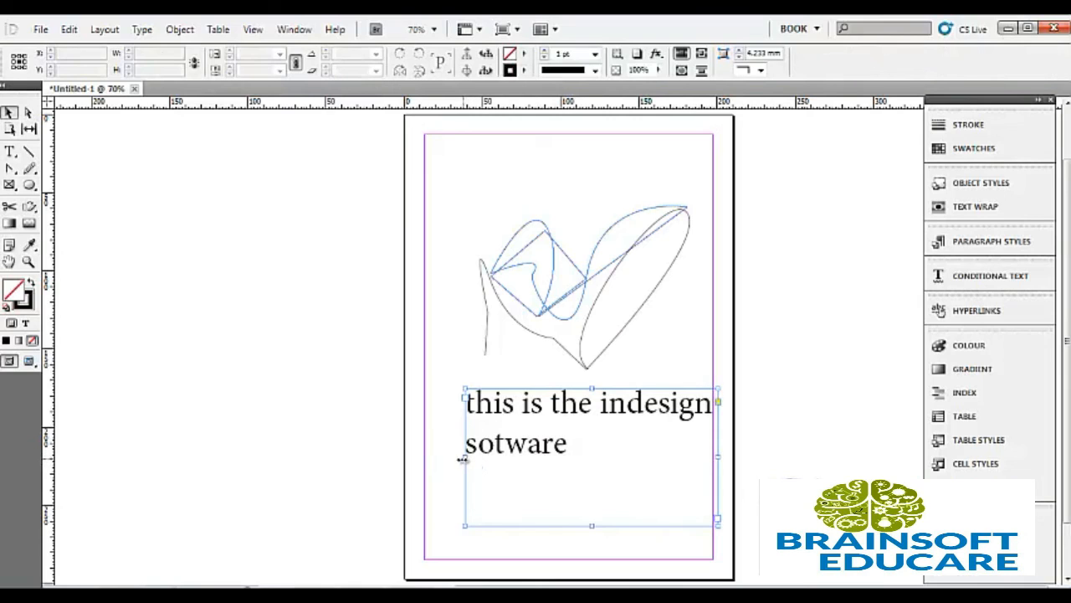
{"action": "left_click_drag", "start_coordinate": [466, 458], "coordinate": [405, 449]}
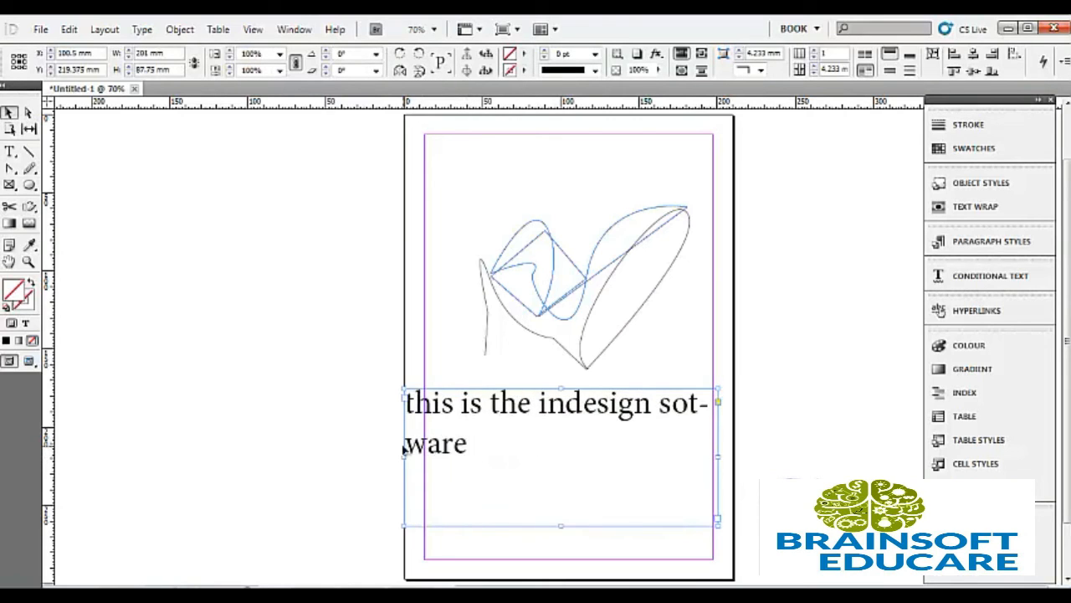
{"action": "mouse_move", "coordinate": [407, 408]}
{"action": "left_mouse_down"}
{"action": "mouse_move", "coordinate": [430, 392]}
{"action": "mouse_move", "coordinate": [418, 270]}
{"action": "mouse_move", "coordinate": [501, 341]}
{"action": "mouse_move", "coordinate": [395, 390]}
{"action": "mouse_move", "coordinate": [411, 315]}
{"action": "mouse_move", "coordinate": [454, 292]}
{"action": "mouse_move", "coordinate": [407, 406]}
{"action": "left_mouse_up"}
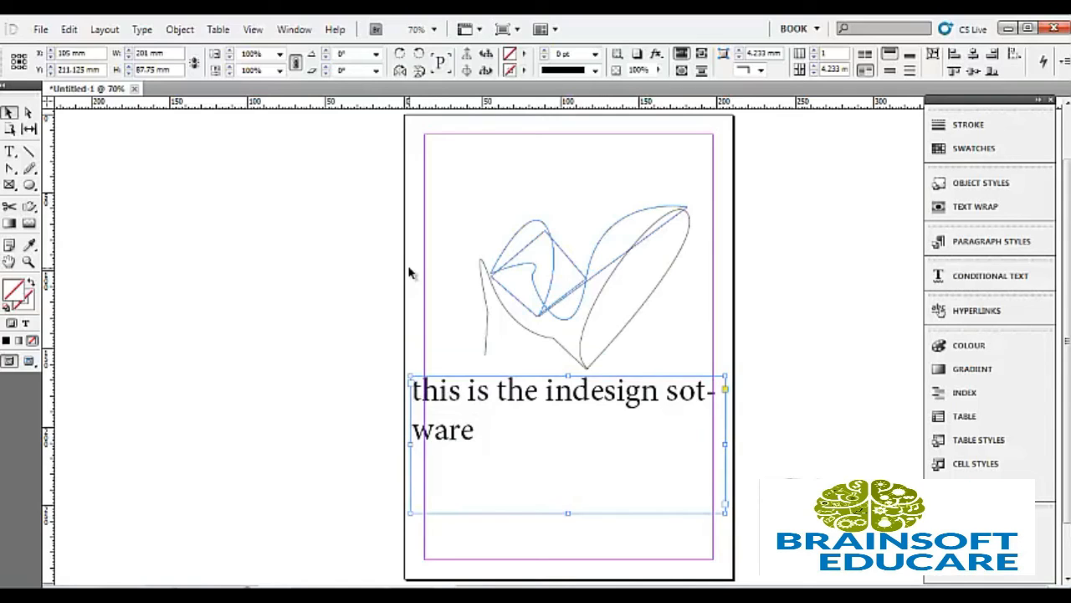
- Undo the text frame's move, resizing, formatting and typing until the frame itself is removed from the page
{"action": "key", "text": "ctrl+z"}
{"action": "key", "text": "ctrl+z"}
{"action": "key", "text": "ctrl+z"}
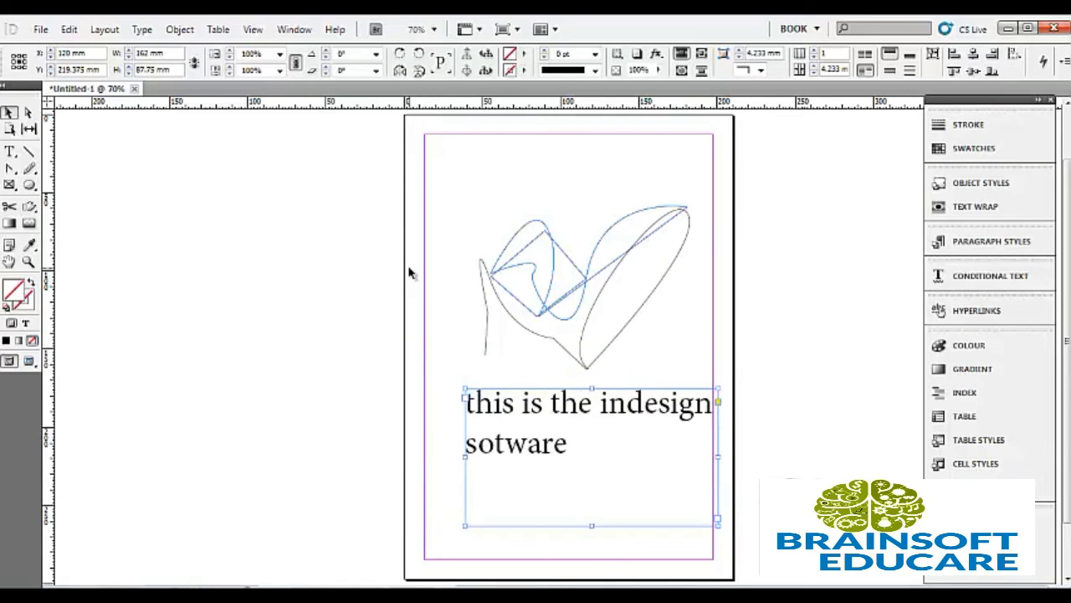
{"action": "key", "text": "ctrl+z"}
{"action": "key", "text": "ctrl+z"}
{"action": "key", "text": "ctrl+z"}
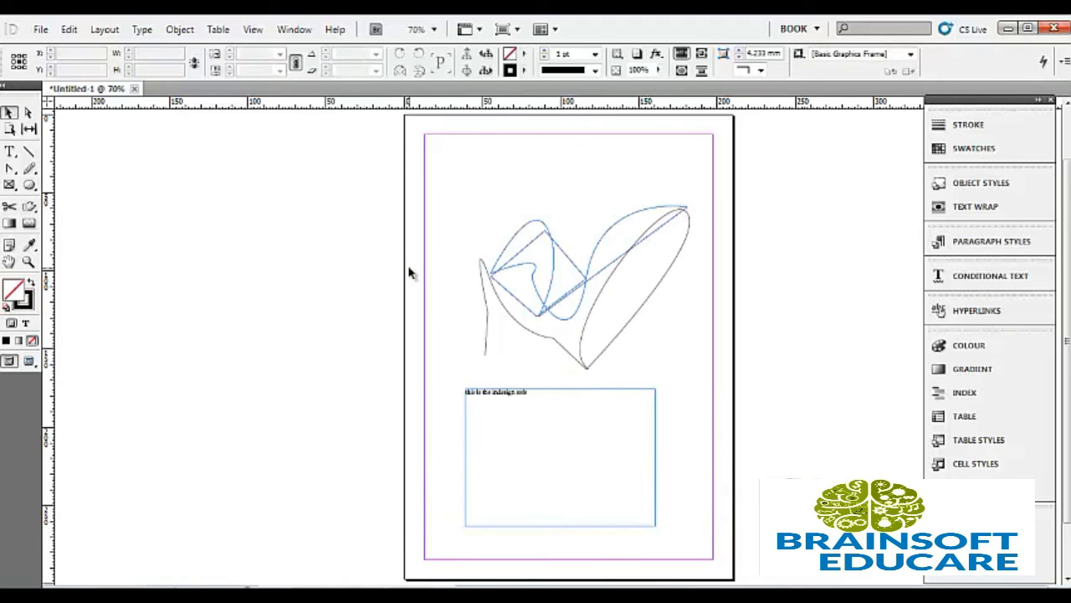
{"action": "key", "text": "ctrl+z"}
{"action": "key", "text": "ctrl+z"}
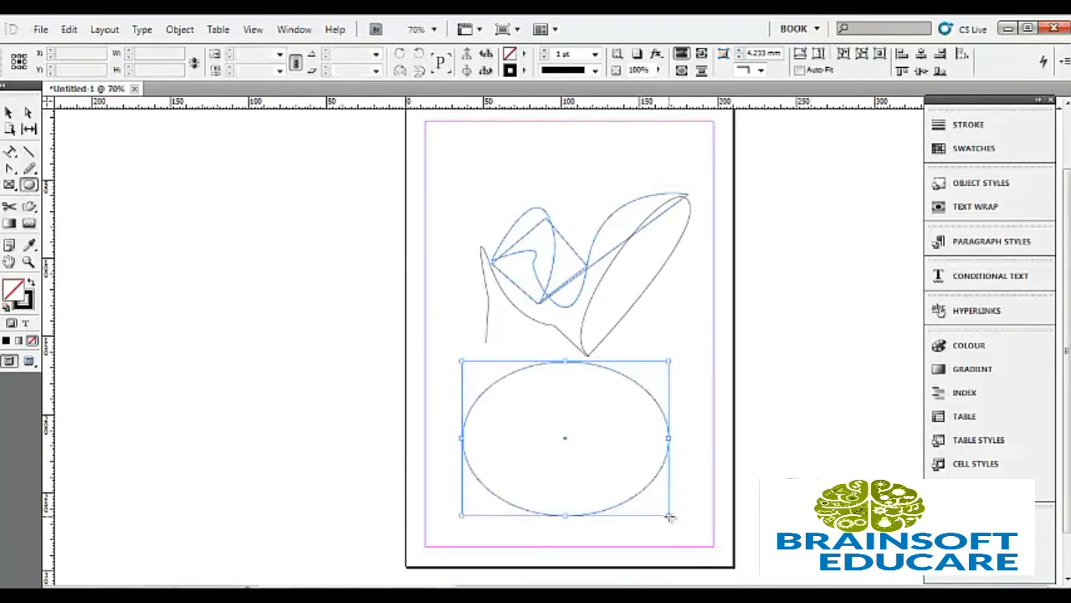
- Redraw the ellipse below the paths at about 126 mm by 94.5 mm and enter "This is the circle here i am writing" along its outline
{"action": "key", "text": "ctrl+z"}
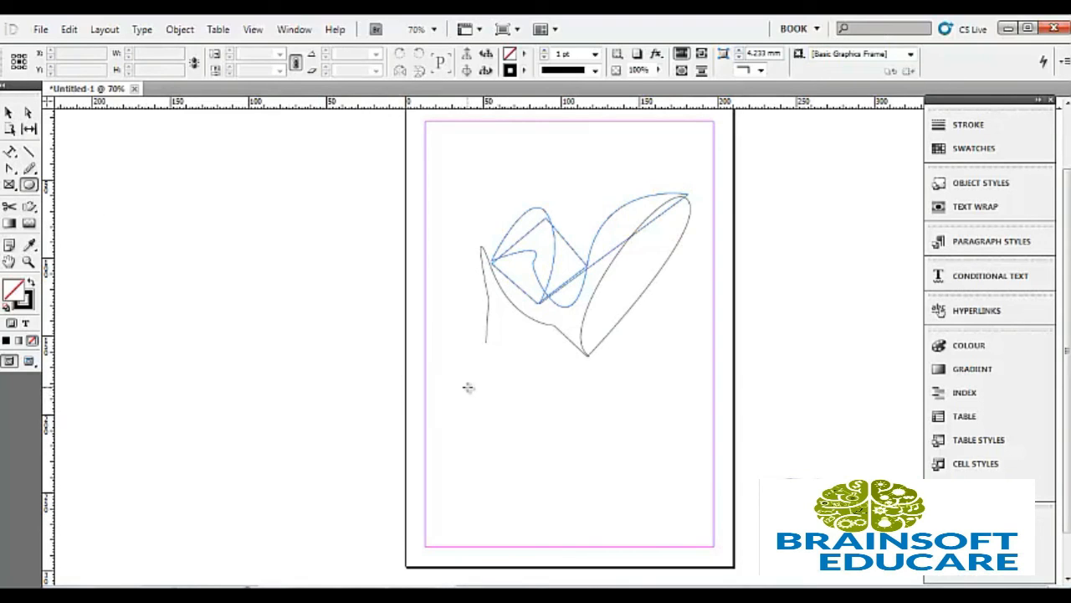
{"action": "mouse_move", "coordinate": [467, 387]}
{"action": "left_mouse_down"}
{"action": "mouse_move", "coordinate": [586, 443]}
{"action": "mouse_move", "coordinate": [667, 535]}
{"action": "left_mouse_up"}
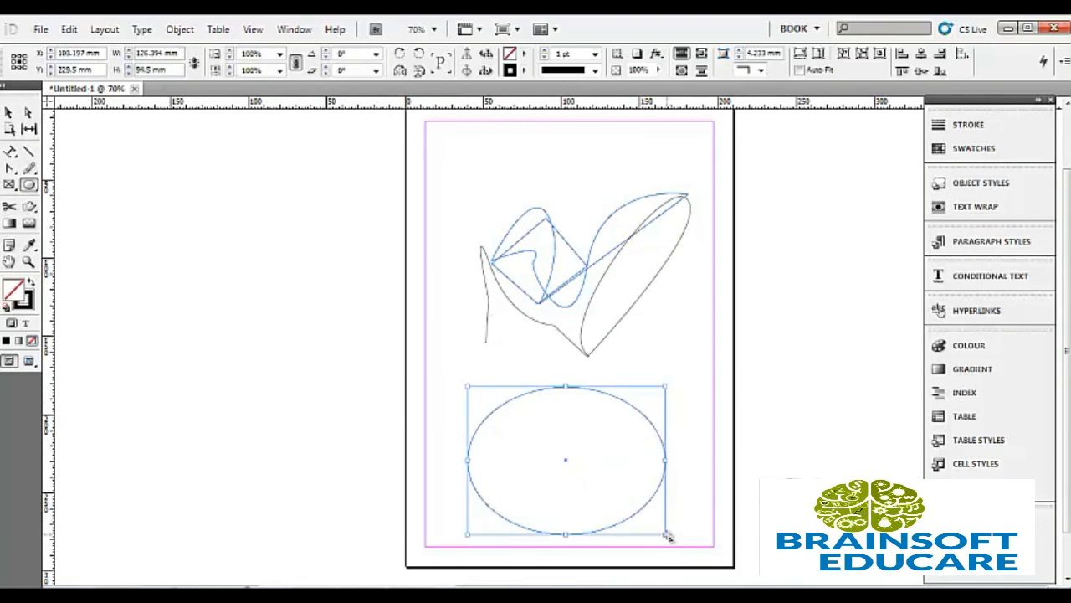
{"action": "left_click", "coordinate": [10, 153]}
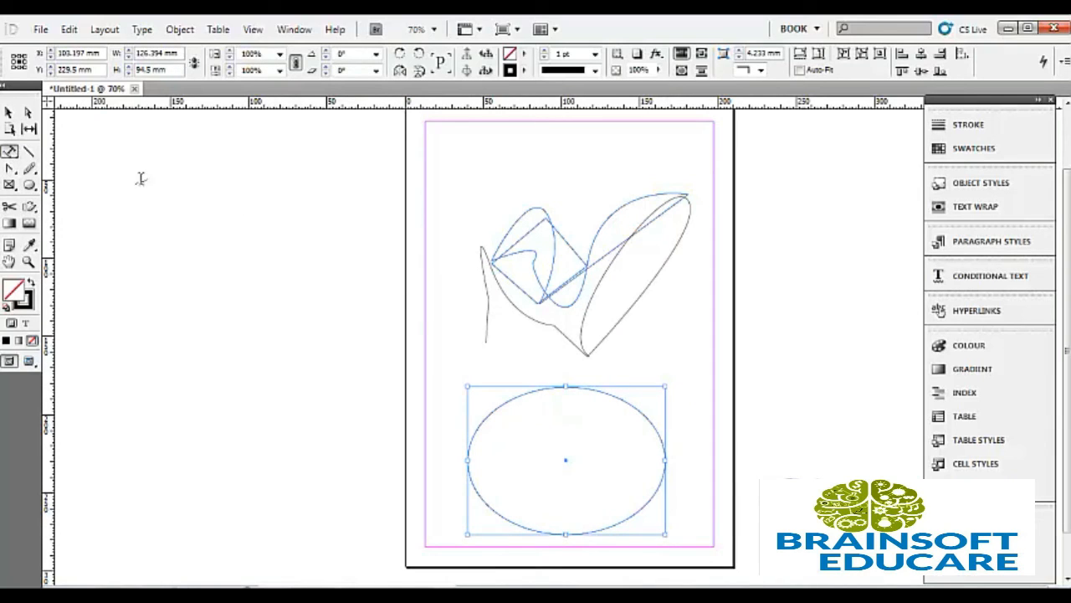
{"action": "left_click", "coordinate": [514, 399]}
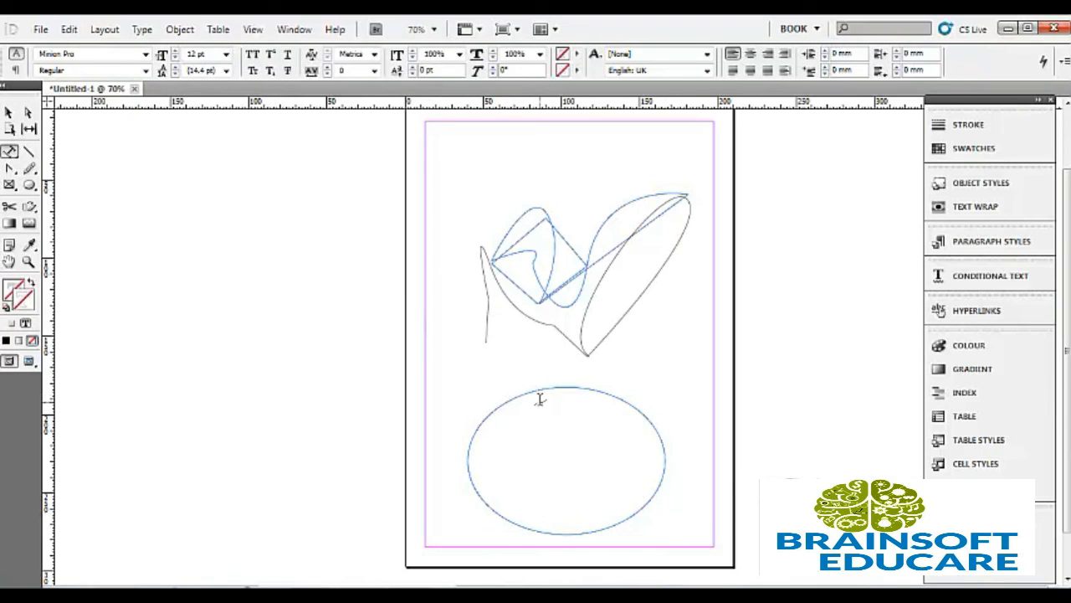
{"action": "type", "text": "This data text ai am wrapped"}
- Set the font size of the text along the ellipse to 36 pt and deselect it
{"action": "left_click_drag", "start_coordinate": [609, 391], "coordinate": [489, 400]}
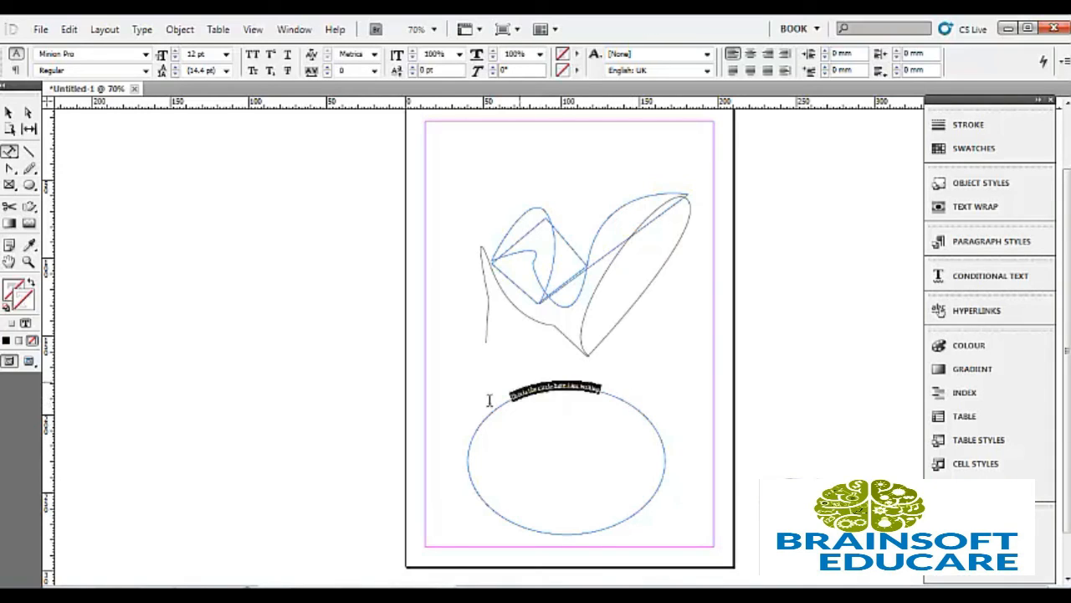
{"action": "left_click", "coordinate": [226, 54]}
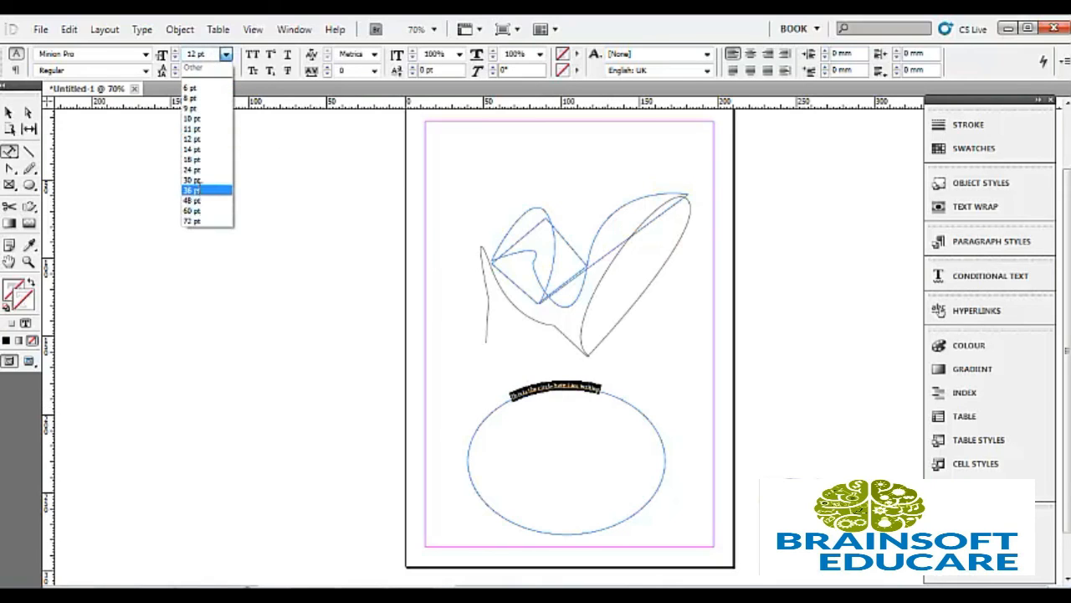
{"action": "left_click", "coordinate": [201, 189]}
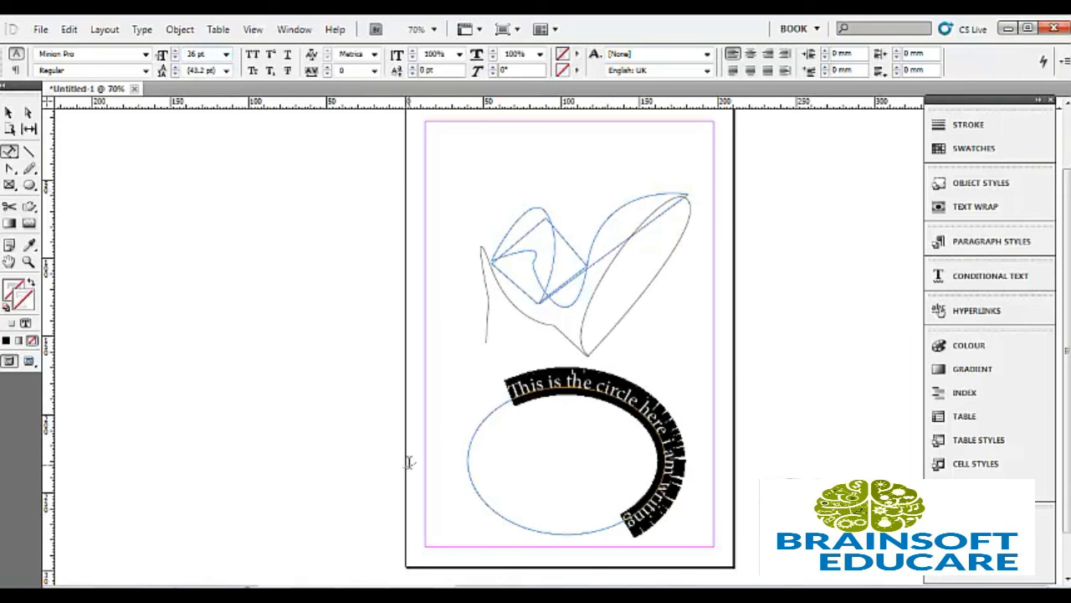
{"action": "left_click", "coordinate": [459, 411]}
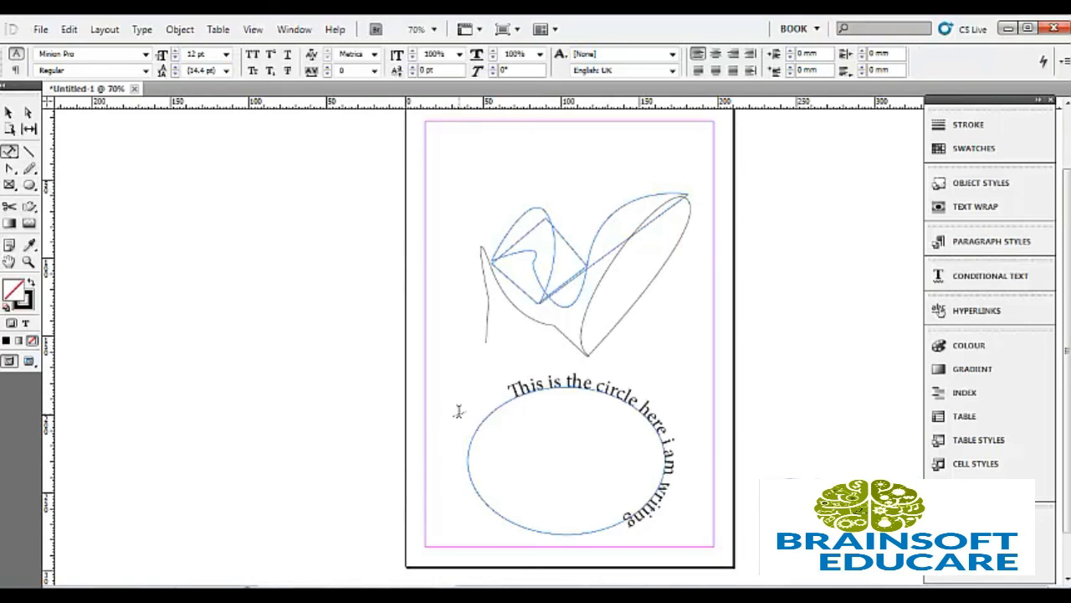